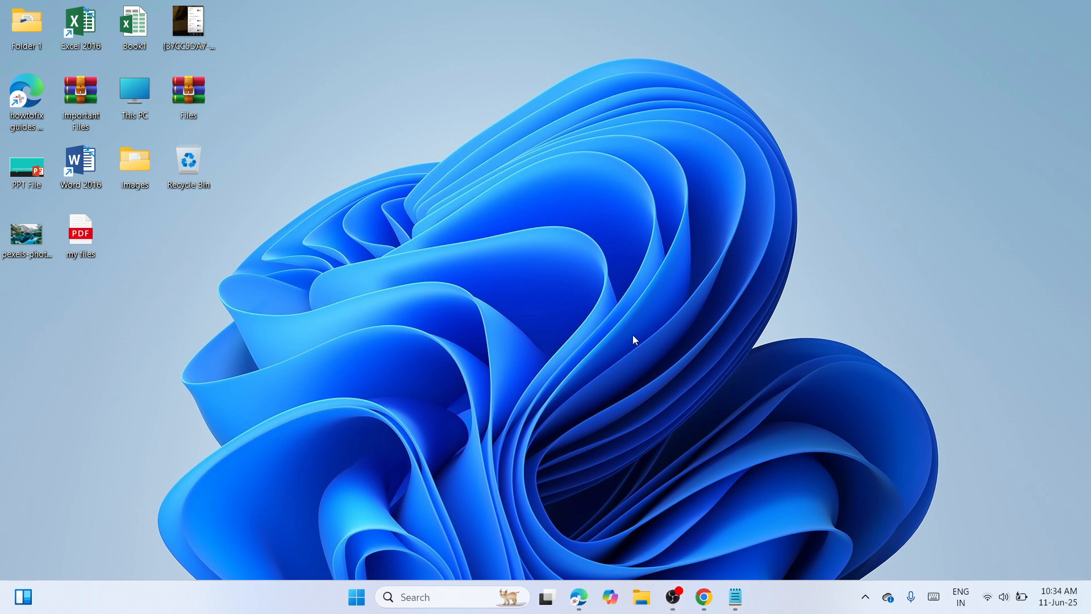
# Step: Start a new desktop shortcut with the command "shutdown /s /t 0" as its target location
pyautogui.rightClick(519, 200)
pyautogui.moveTo(571, 316)
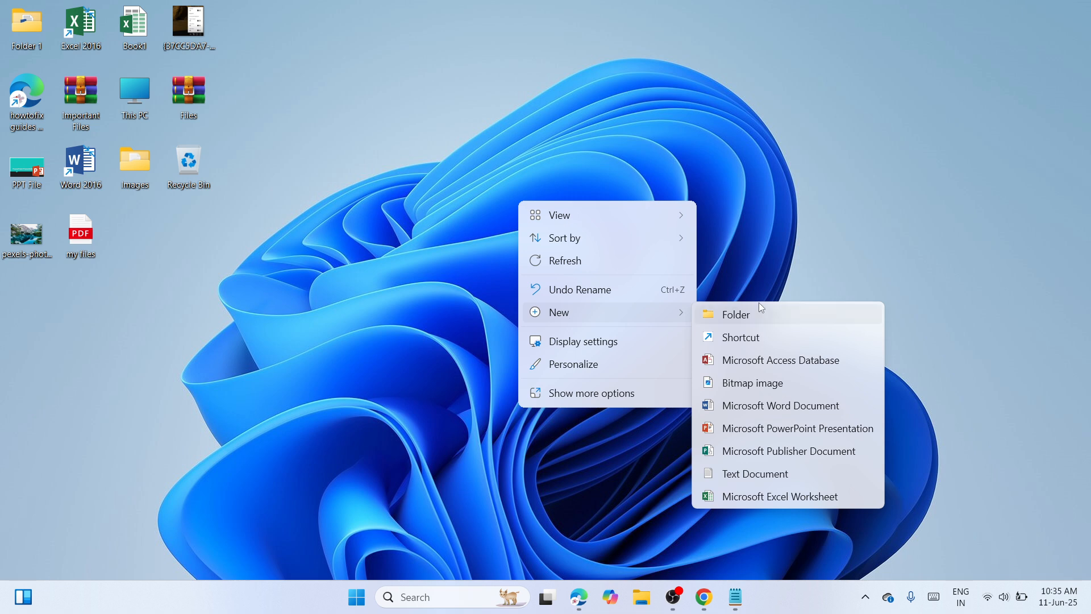
pyautogui.click(777, 329)
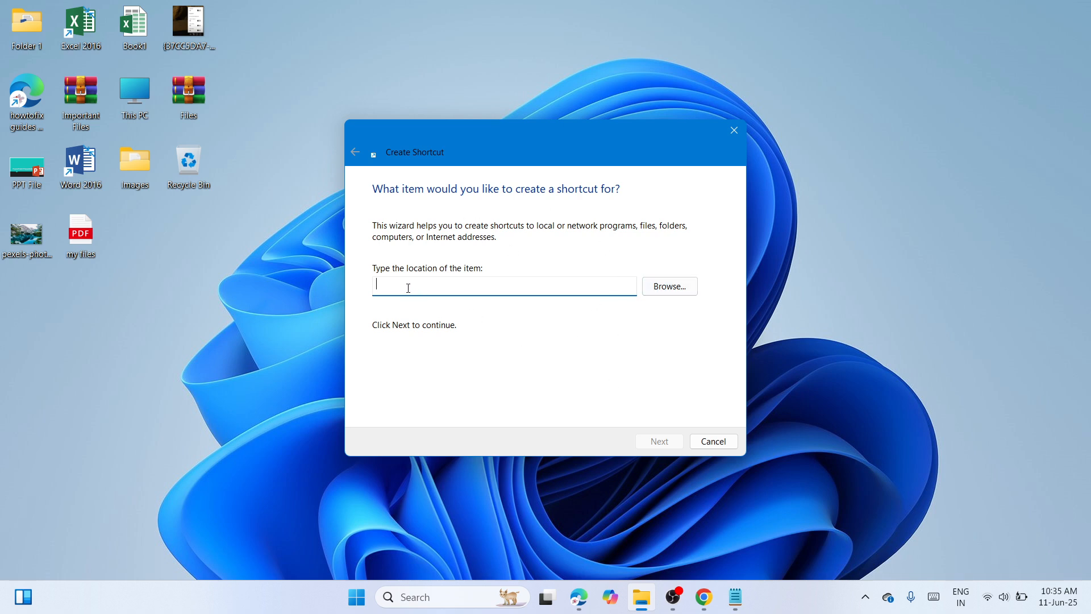
pyautogui.write('s')
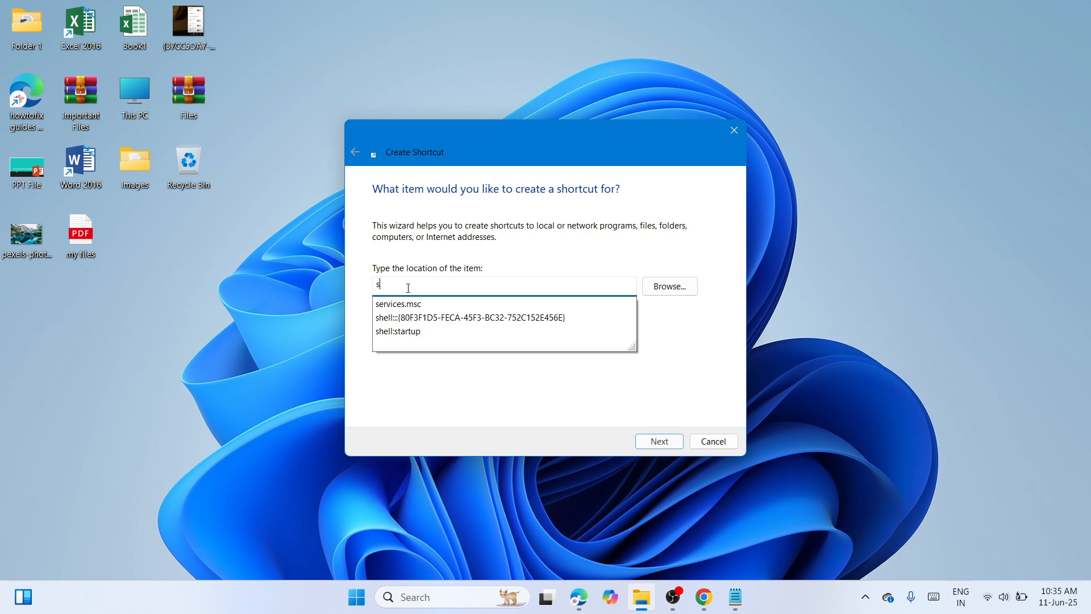
pyautogui.write('hutdo')
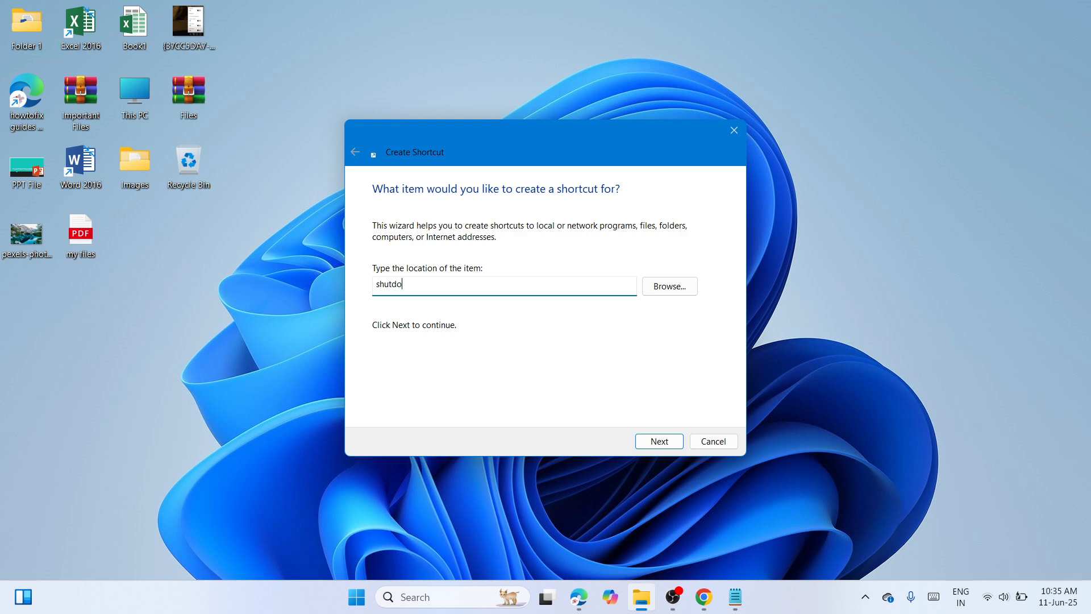
pyautogui.write('wn /s /t 0')
pyautogui.click(661, 444)
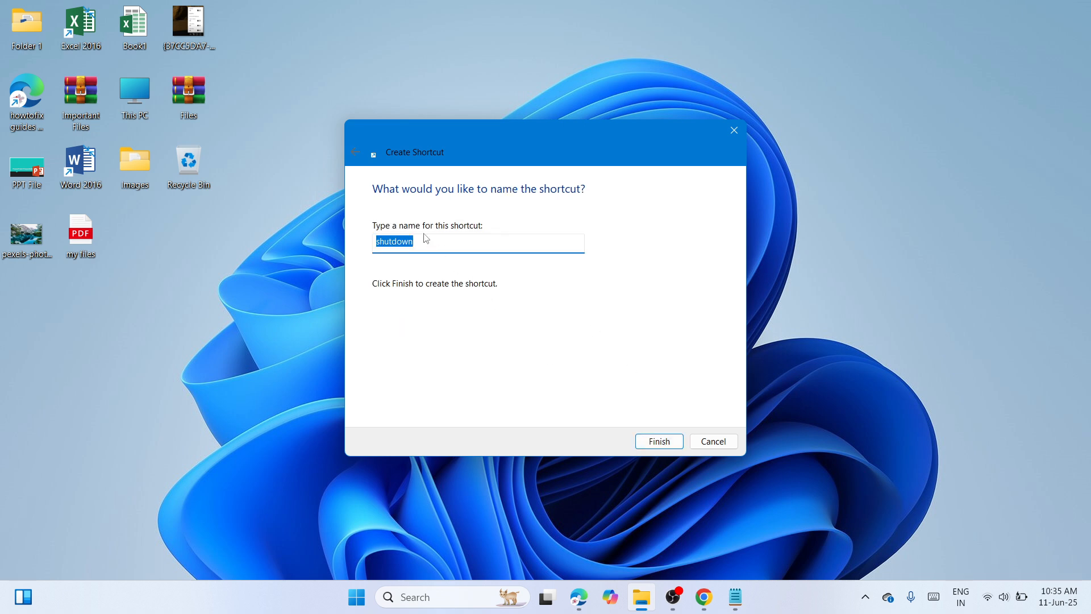
# Step: Finish the shortcut with the name Shutdown and move it closer to the existing desktop icons
pyautogui.click(379, 240)
pyautogui.press('BackSpace')
pyautogui.write('S')
pyautogui.click(670, 442)
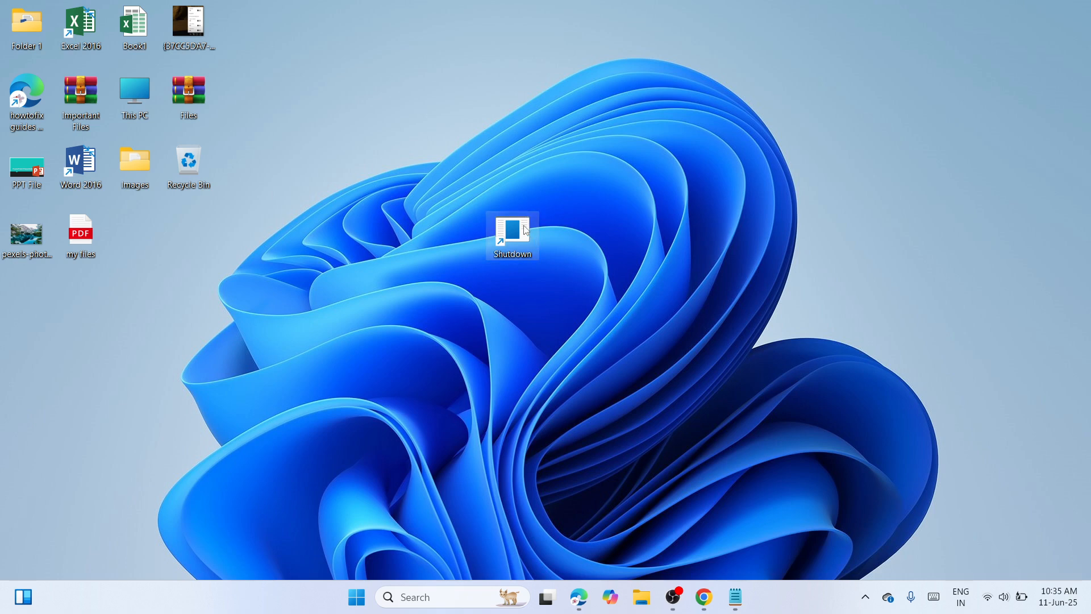
pyautogui.moveTo(527, 229); pyautogui.dragTo(370, 202)
pyautogui.click(560, 283)
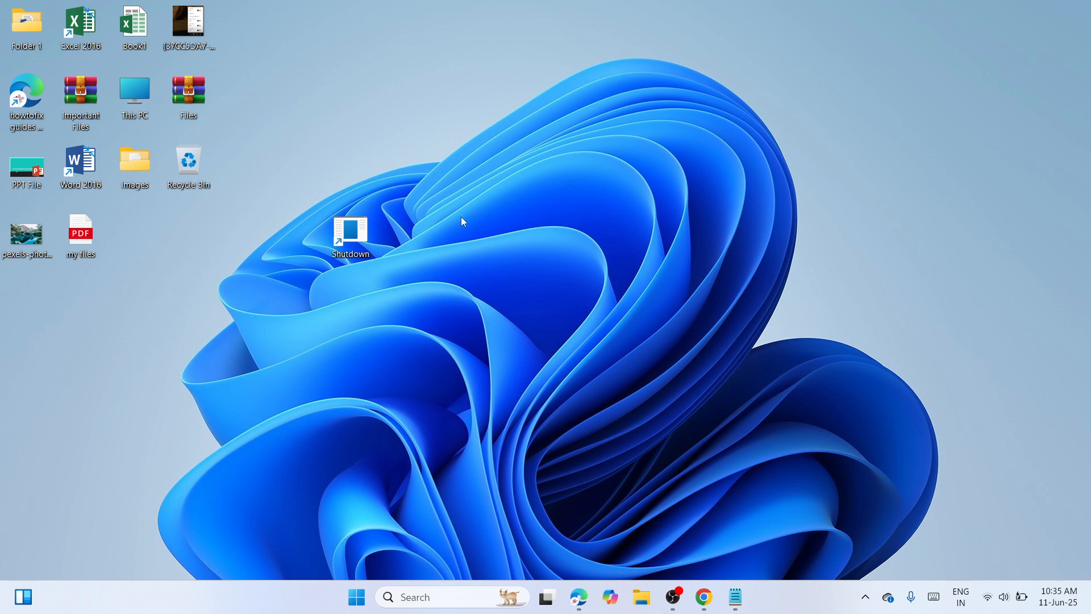
# Step: Start a second desktop shortcut with the command "shutdown /r /t 0" as its target location
pyautogui.rightClick(508, 234)
pyautogui.moveTo(560, 347)
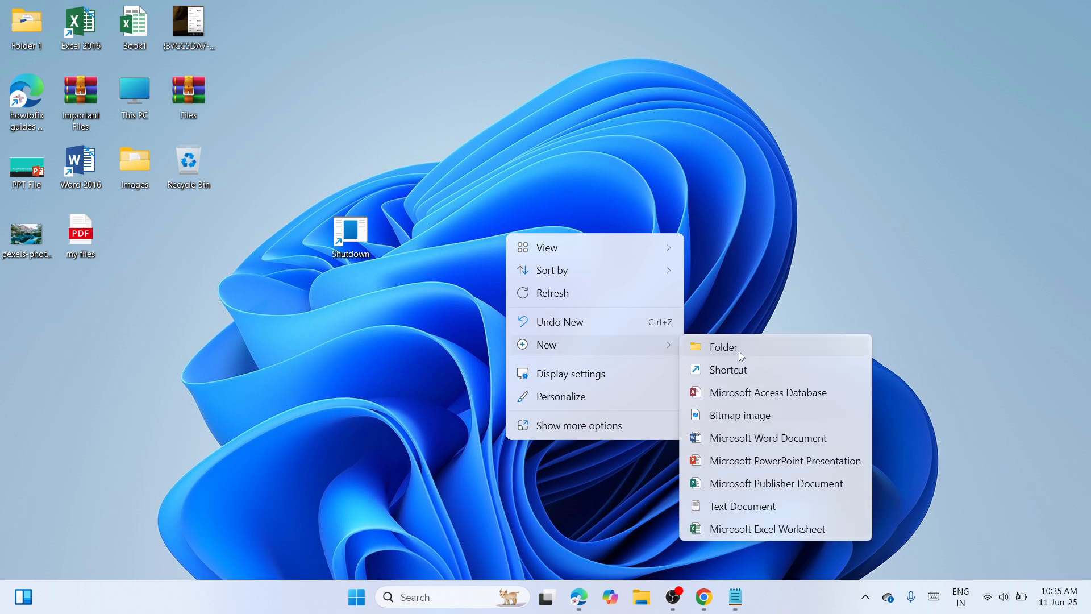
pyautogui.click(746, 370)
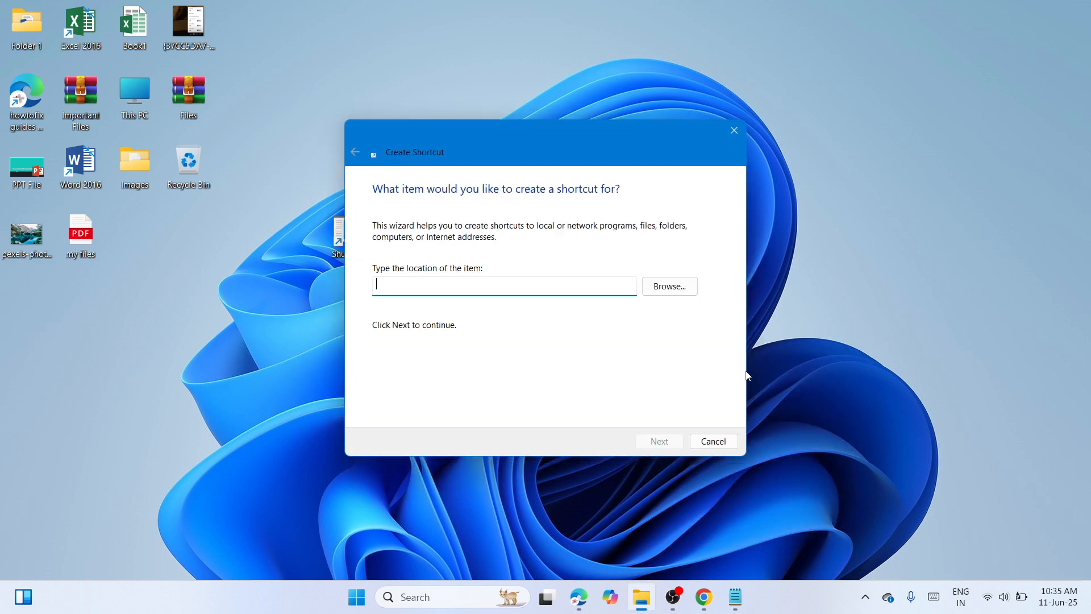
pyautogui.write('sh')
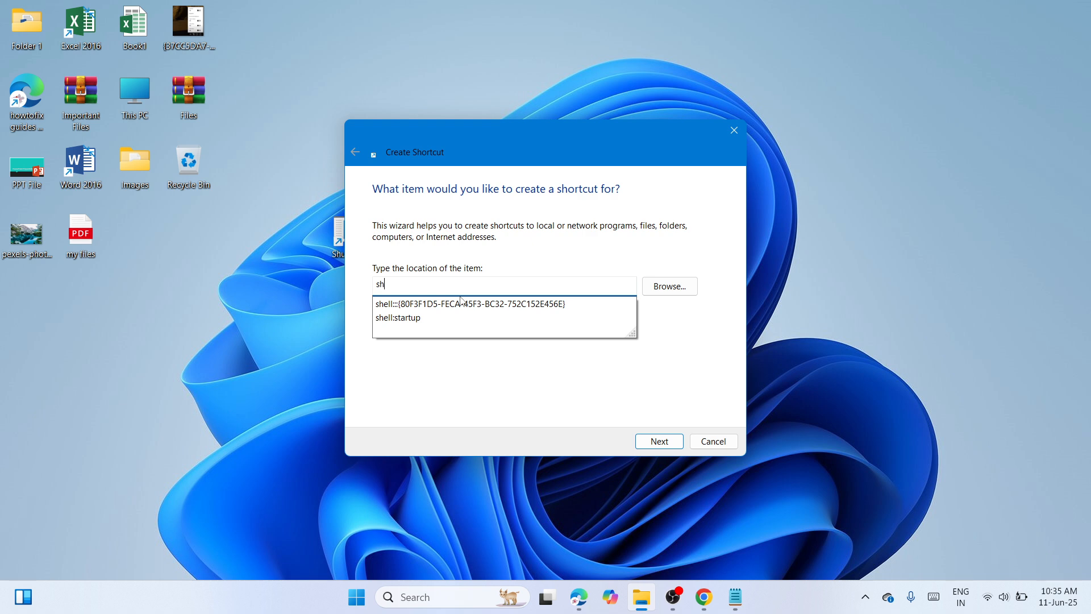
pyautogui.write('utdow')
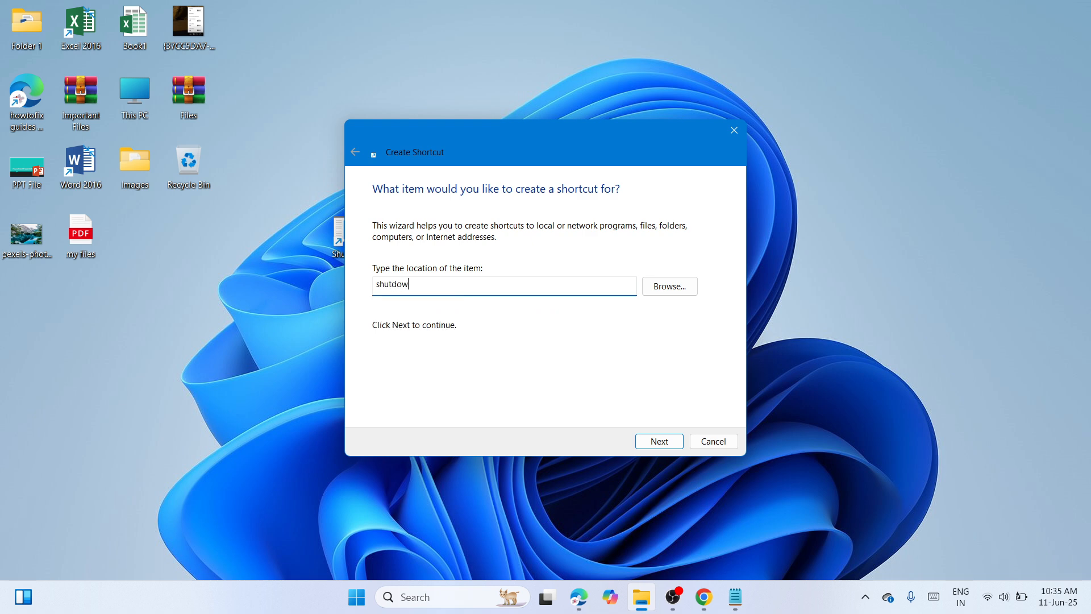
pyautogui.write('n /r /t 0')
pyautogui.click(660, 442)
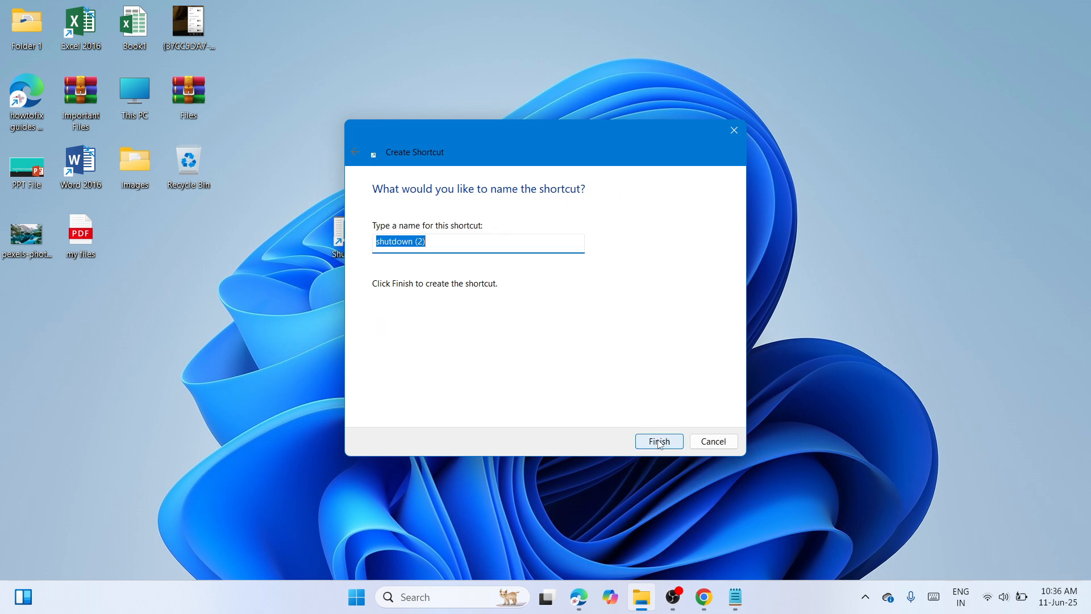
# Step: Finish the second shortcut with the name Restart and place it directly beside the Shutdown shortcut
pyautogui.press('BackSpace')
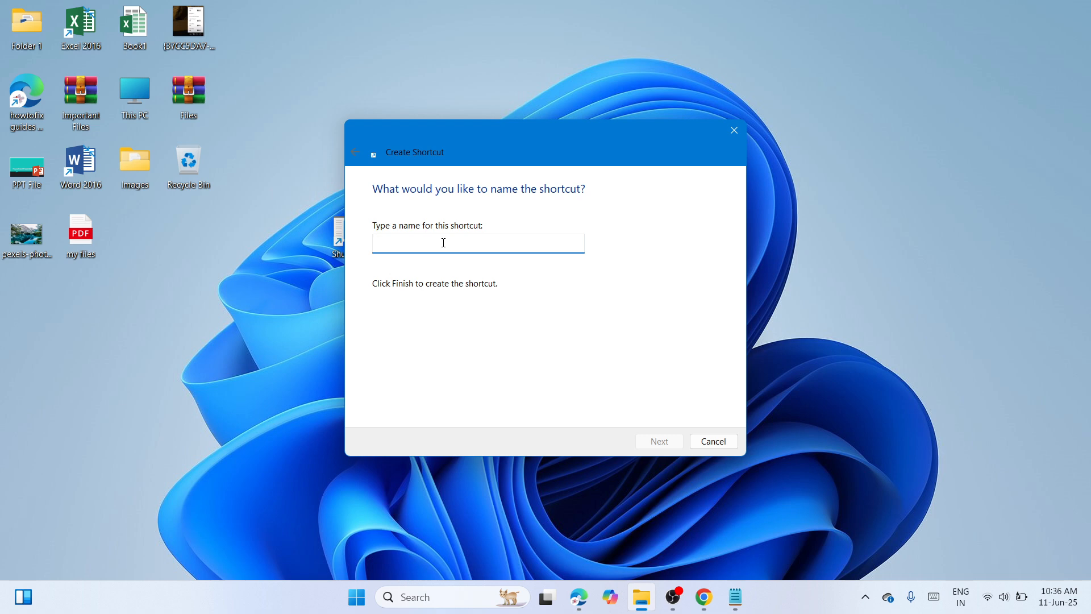
pyautogui.write('Resrtart')
pyautogui.click(668, 441)
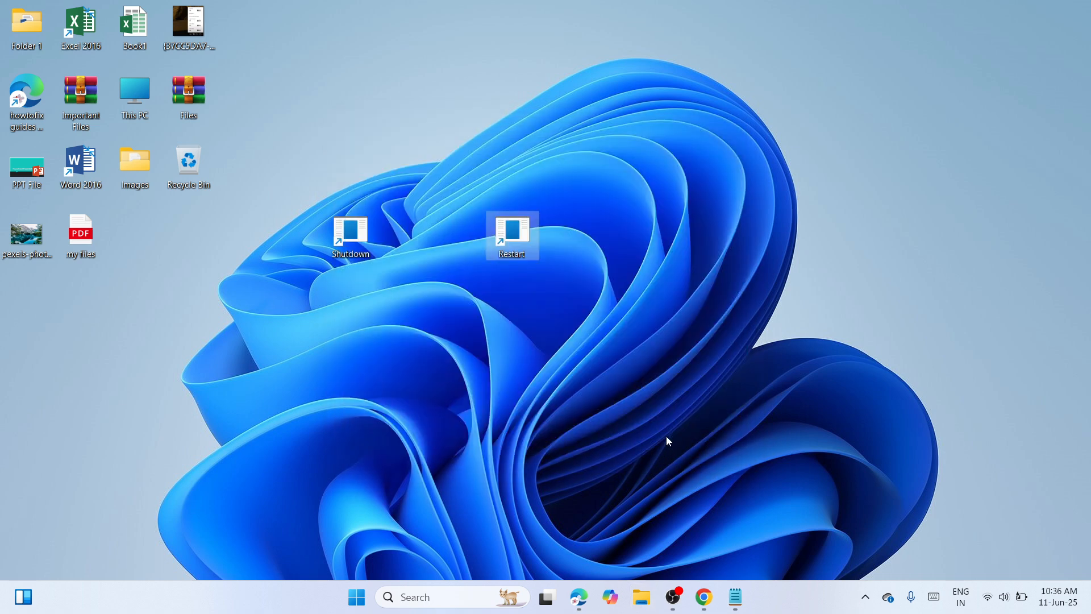
pyautogui.moveTo(525, 238); pyautogui.dragTo(426, 230)
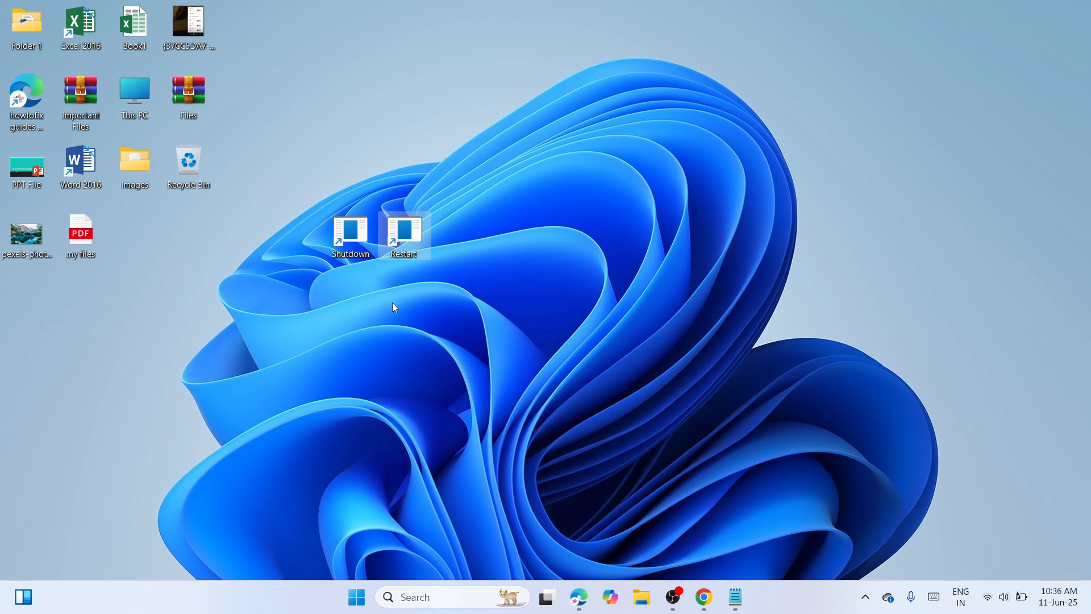
pyautogui.click(511, 319)
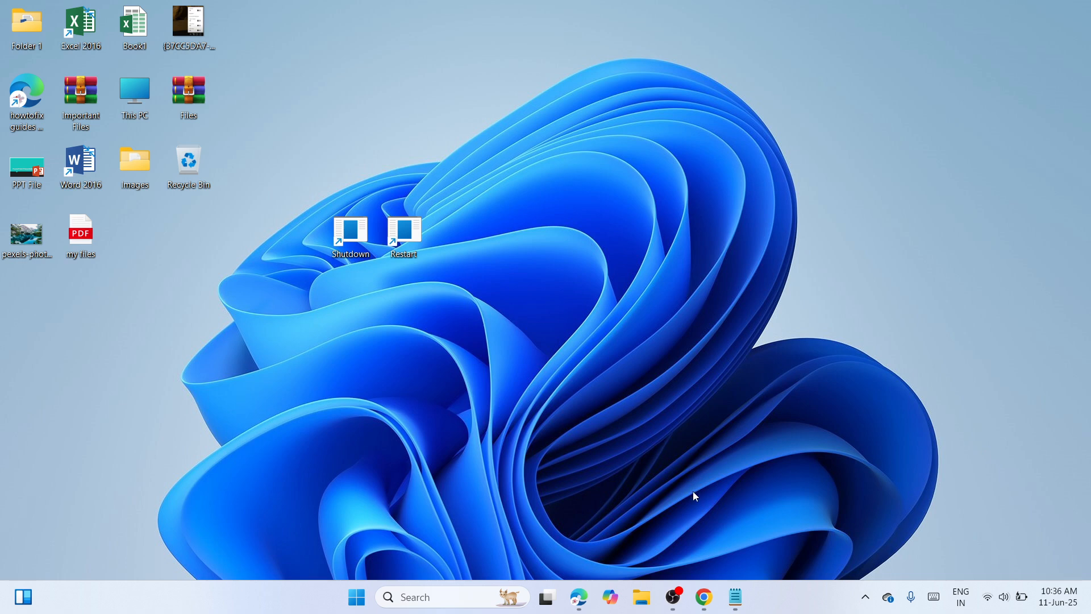
# Step: Switch to Notepad, copy the path %SystemRoot%\System32\SHELL32.dll from the Shutdown note, and minimize the note
pyautogui.click(734, 586)
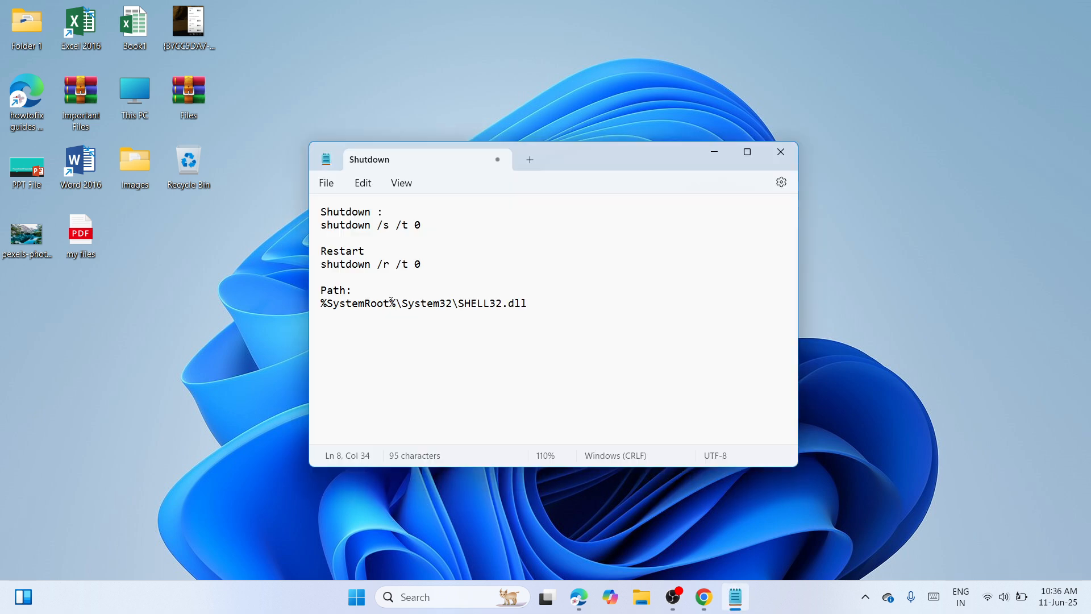
pyautogui.tripleClick(321, 303)
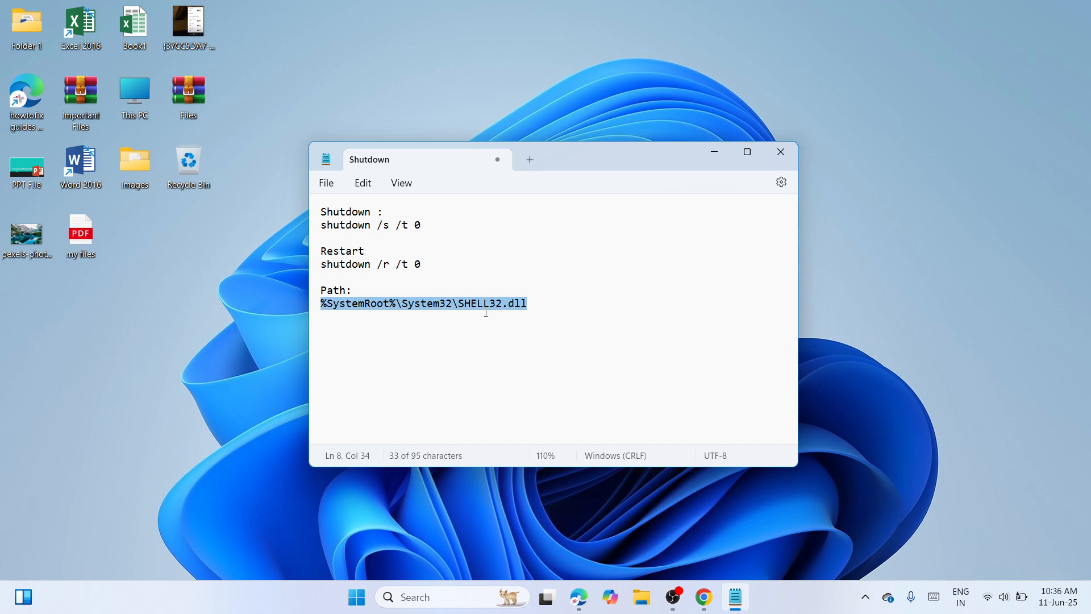
pyautogui.click(715, 152)
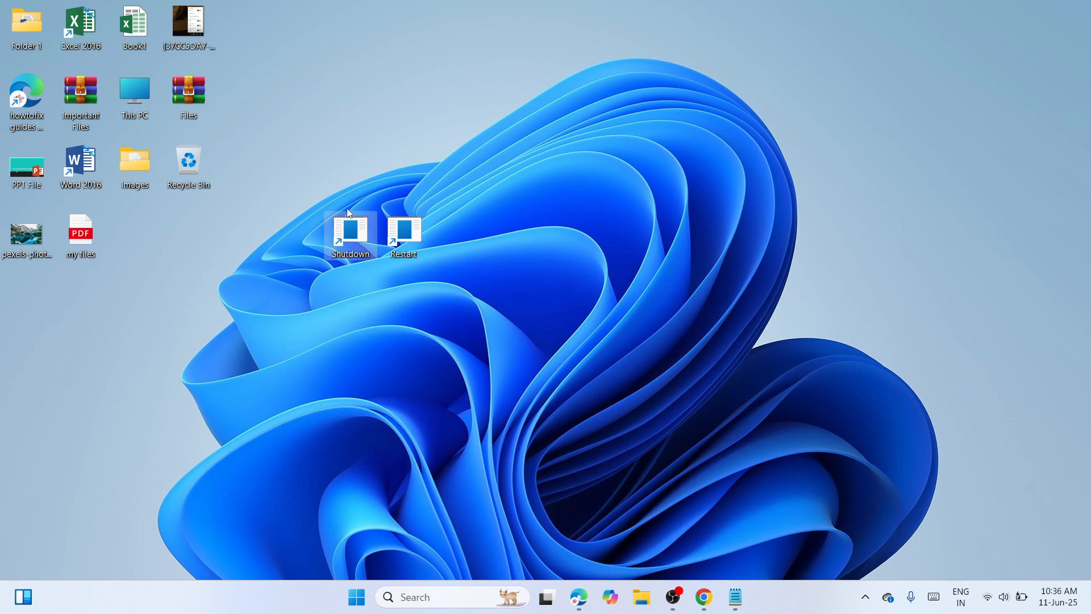
pyautogui.rightClick(346, 207)
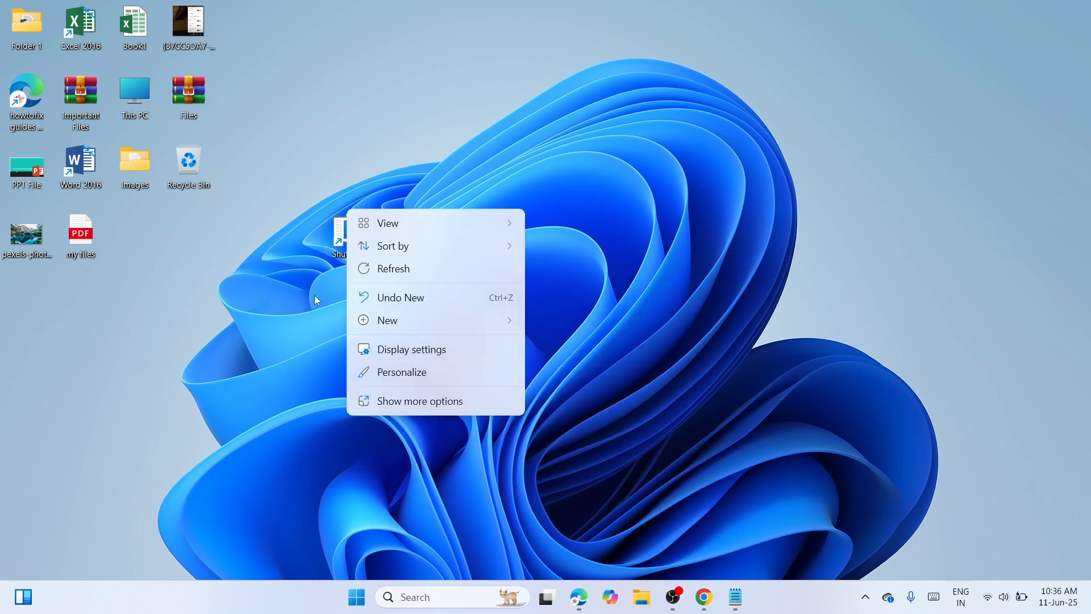
pyautogui.click(436, 403)
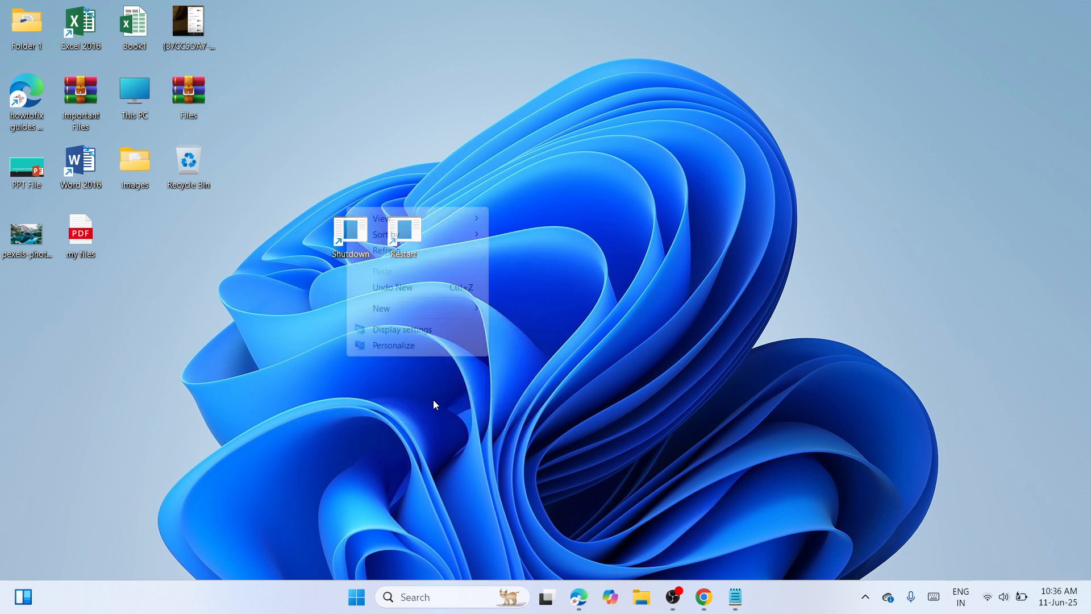
pyautogui.click(499, 298)
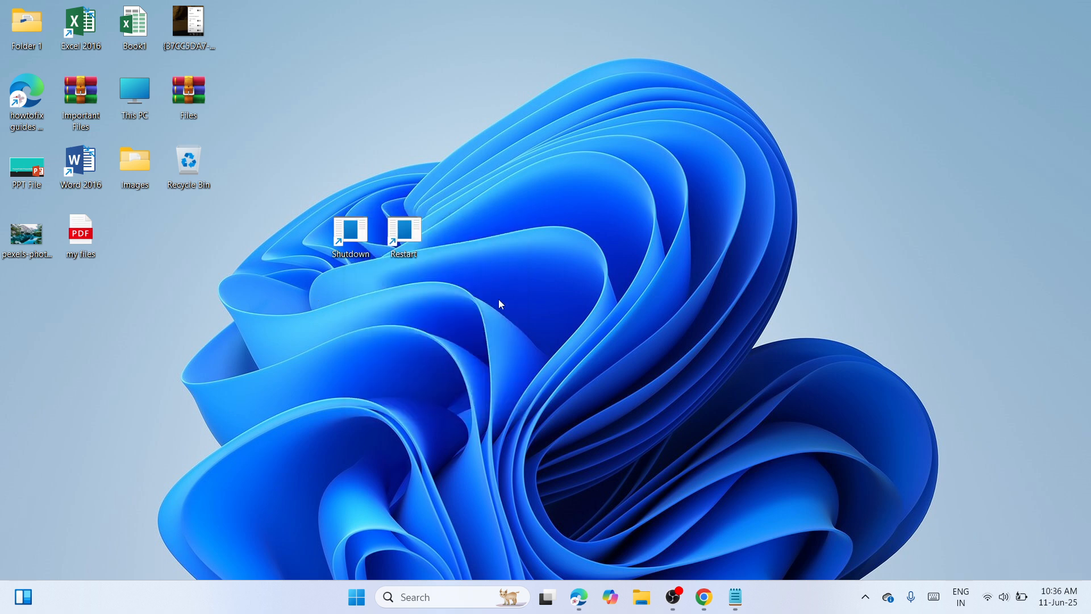
# Step: Open the icon selection from the Shutdown shortcut's properties, dismissing the notice about missing icons
pyautogui.rightClick(350, 237)
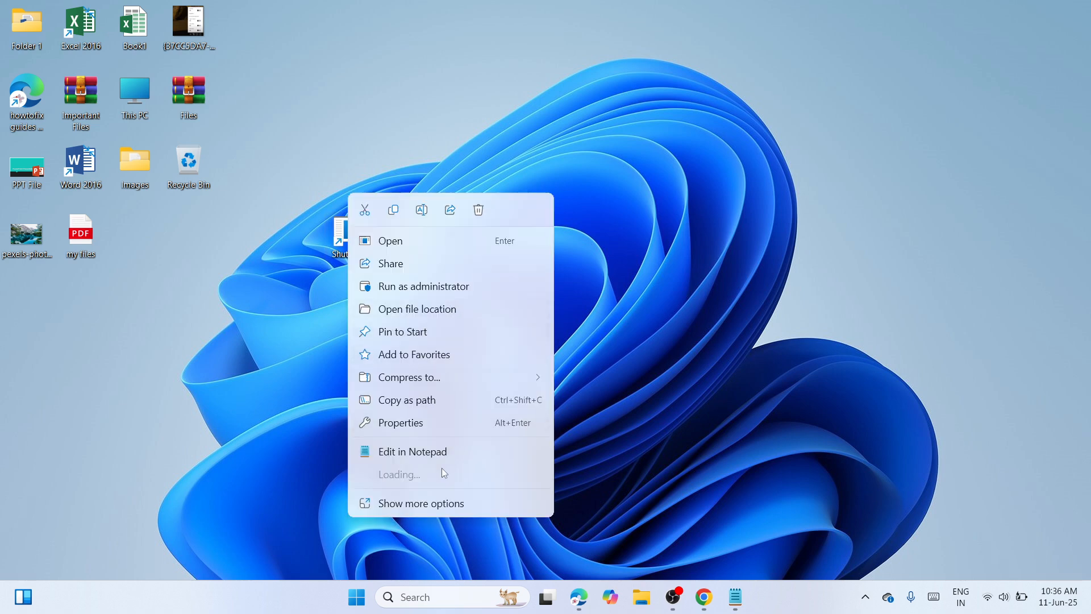
pyautogui.click(434, 430)
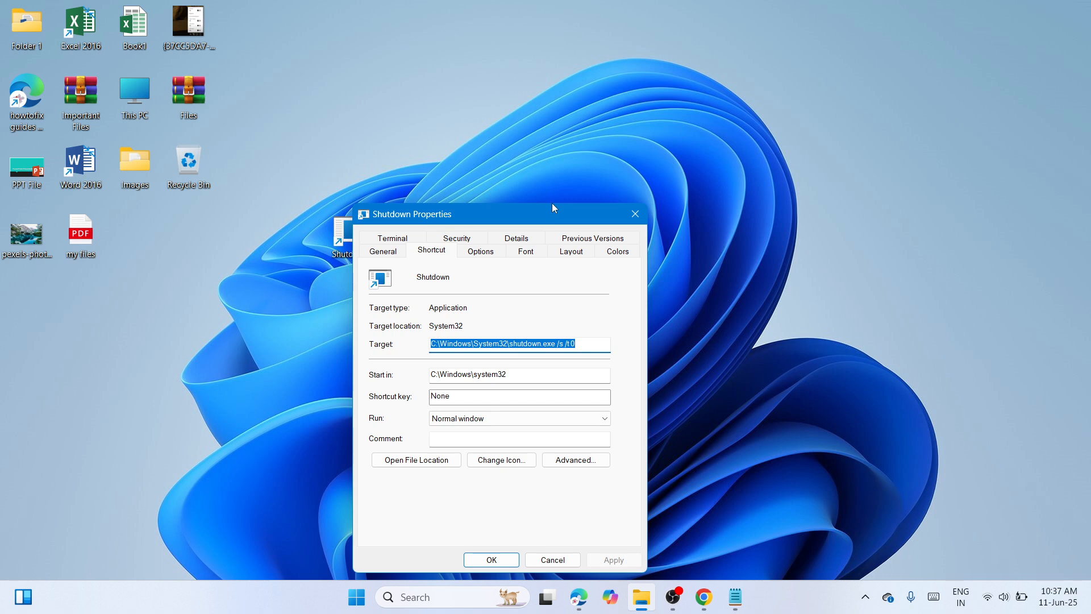
pyautogui.moveTo(551, 206); pyautogui.dragTo(645, 149)
pyautogui.click(594, 403)
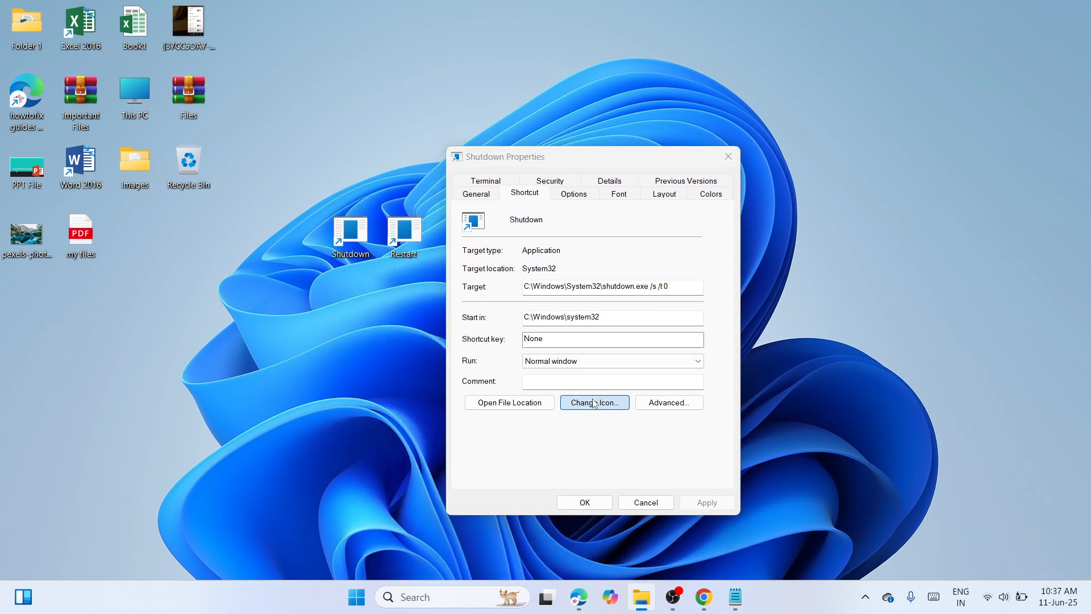
pyautogui.click(646, 306)
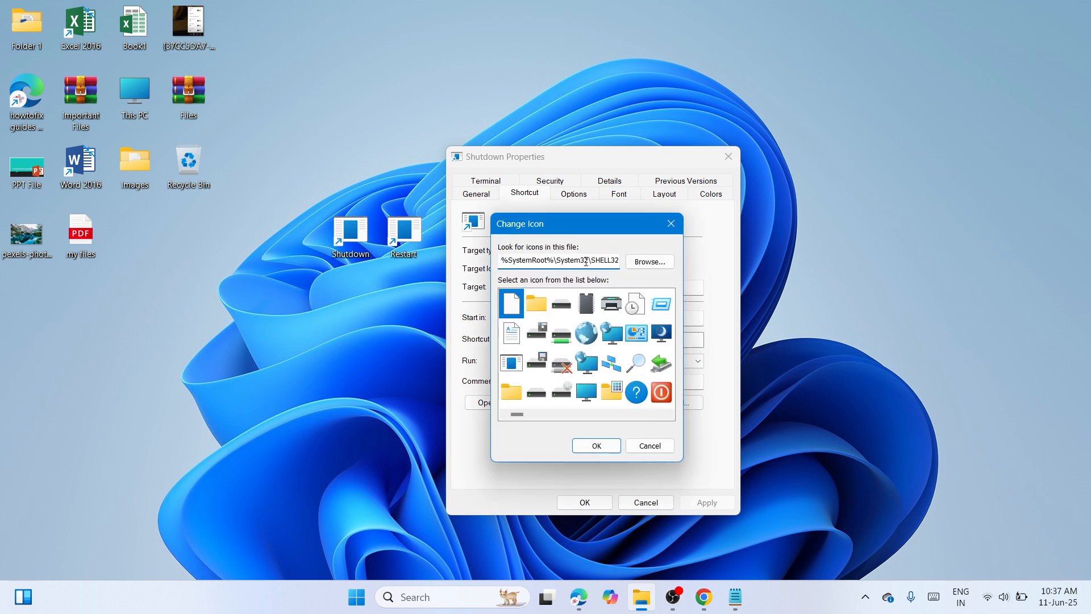
# Step: Replace the icon source file for the Shutdown shortcut with the copied path %SystemRoot%\System32\SHELL32.dll
pyautogui.doubleClick(585, 261)
pyautogui.hotkey('ctrl', 'c')
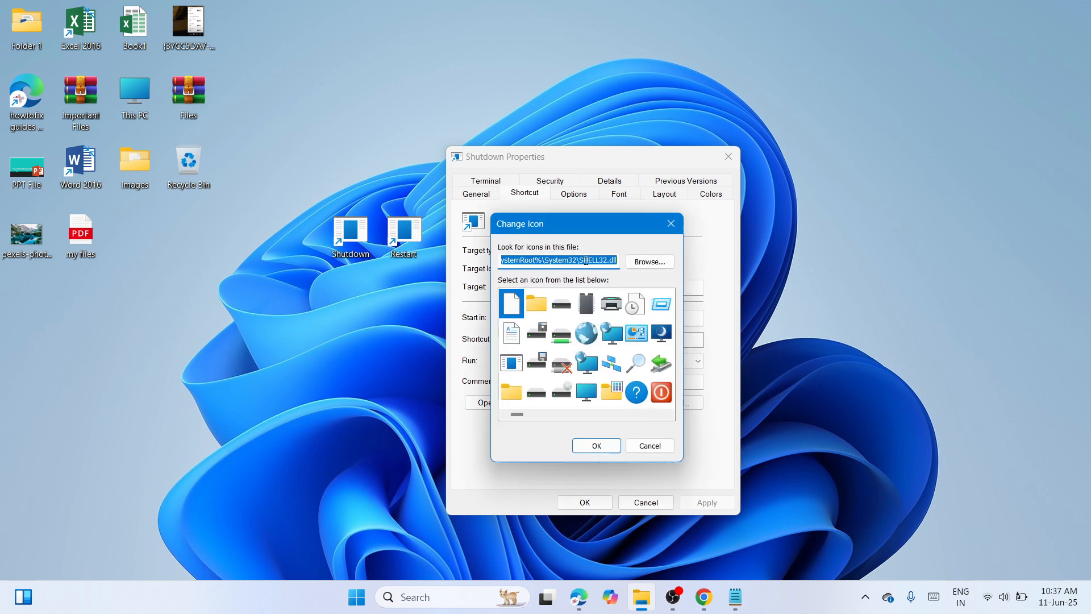
pyautogui.press('BackSpace')
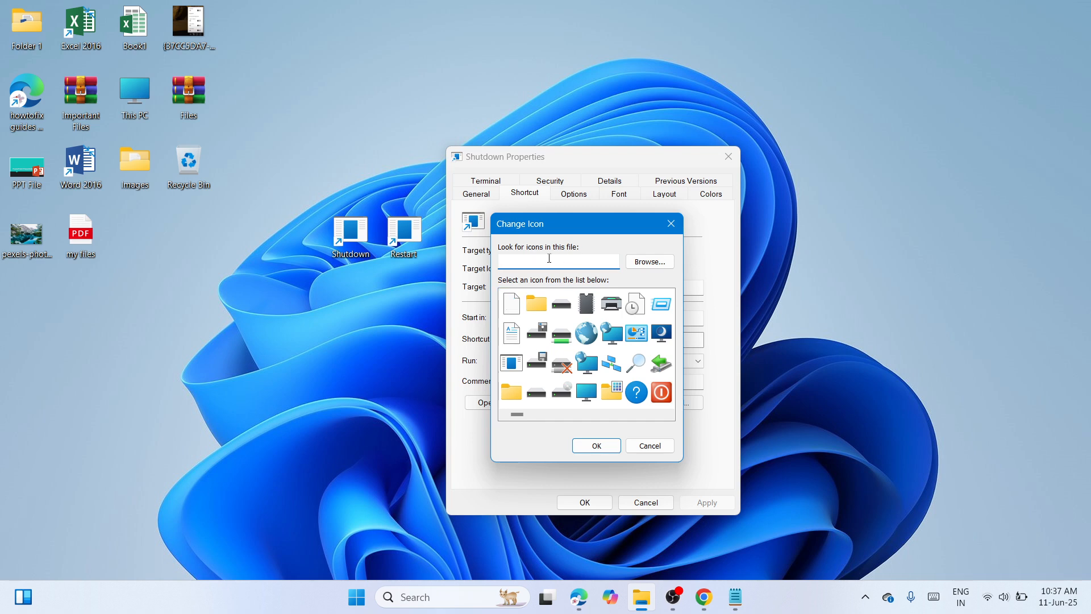
pyautogui.rightClick(530, 260)
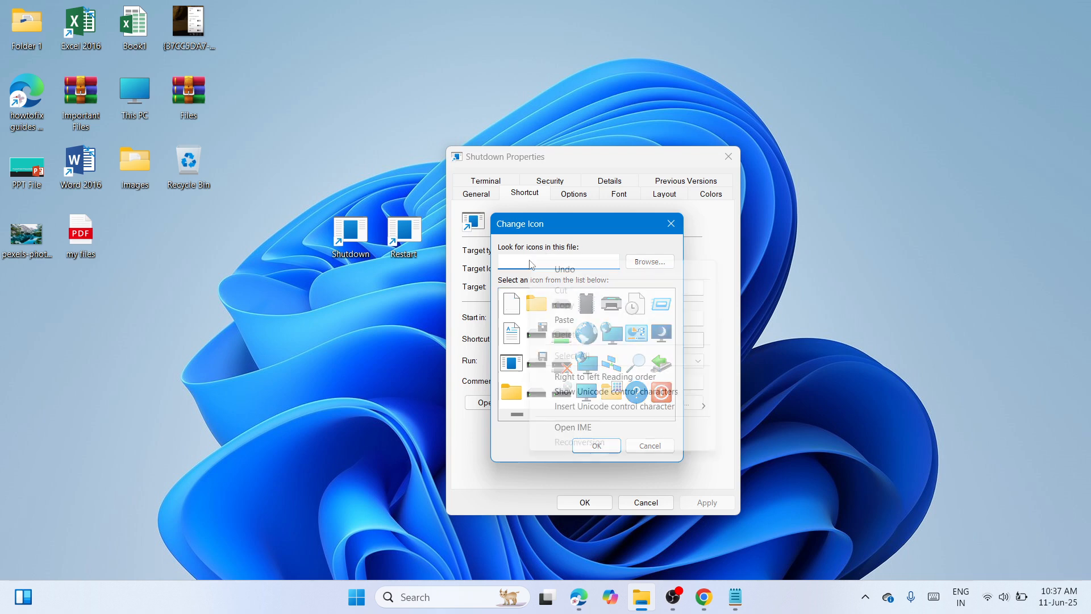
pyautogui.click(566, 320)
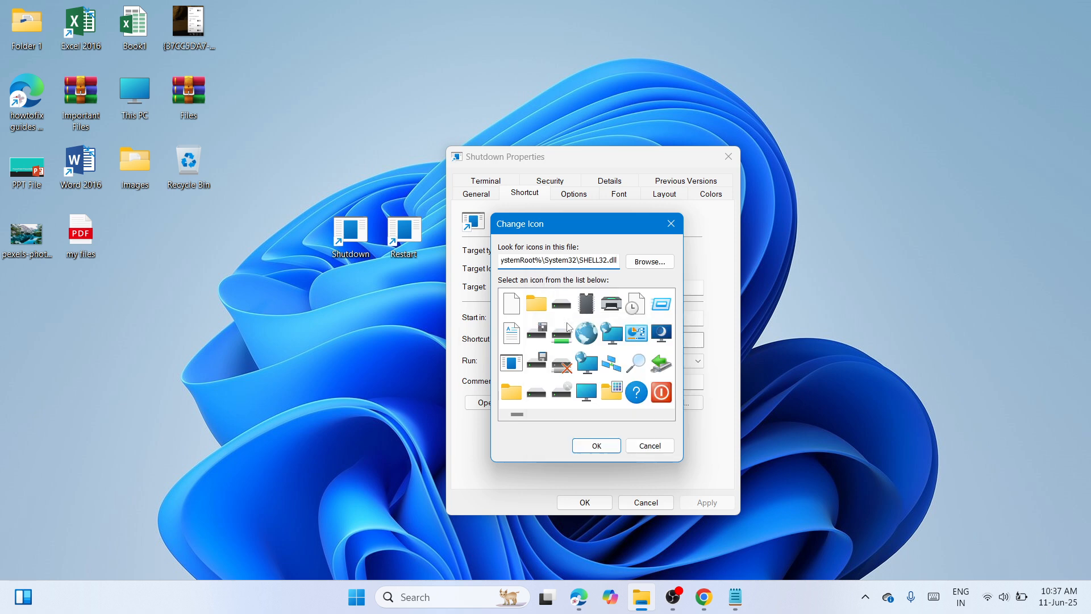
pyautogui.click(647, 268)
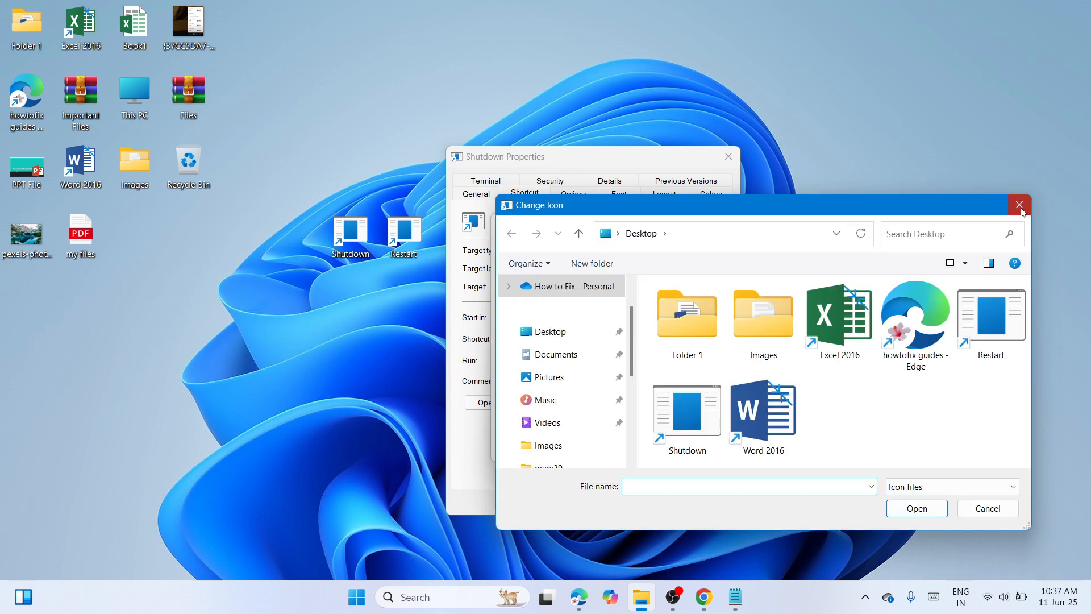
pyautogui.click(1019, 204)
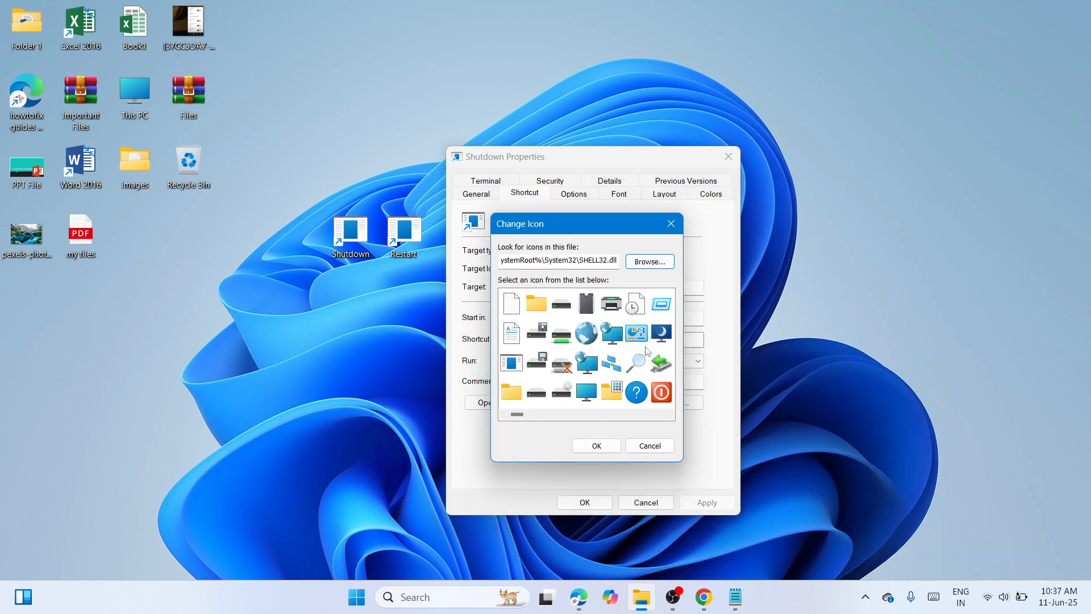
# Step: Choose the red power symbol from the icon list as the Shutdown shortcut's icon
pyautogui.scroll(-1, 521, 420)
pyautogui.scroll(-1, 521, 421)
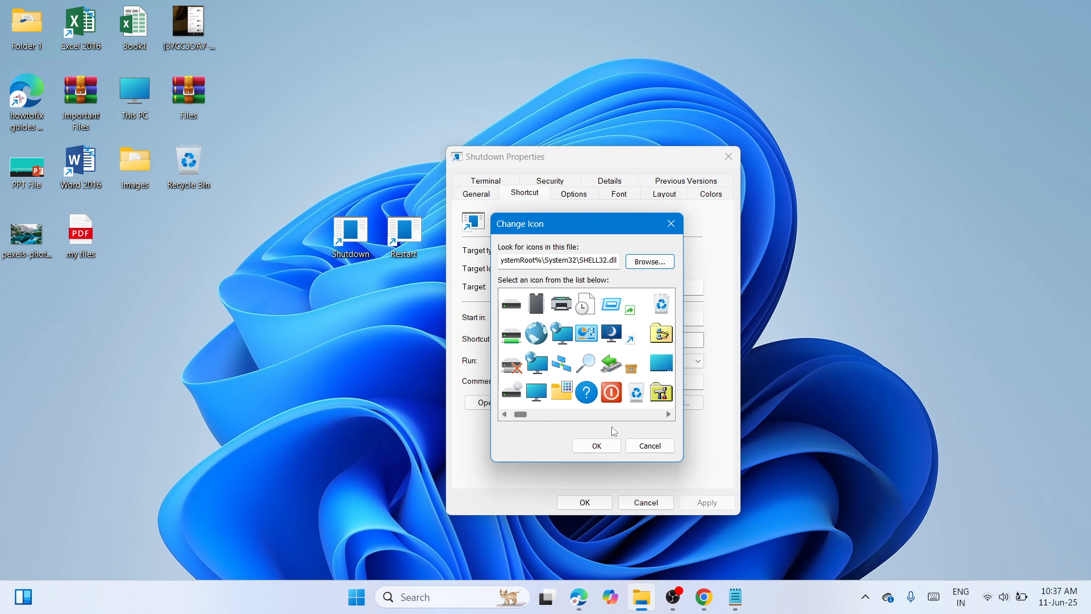
pyautogui.click(617, 397)
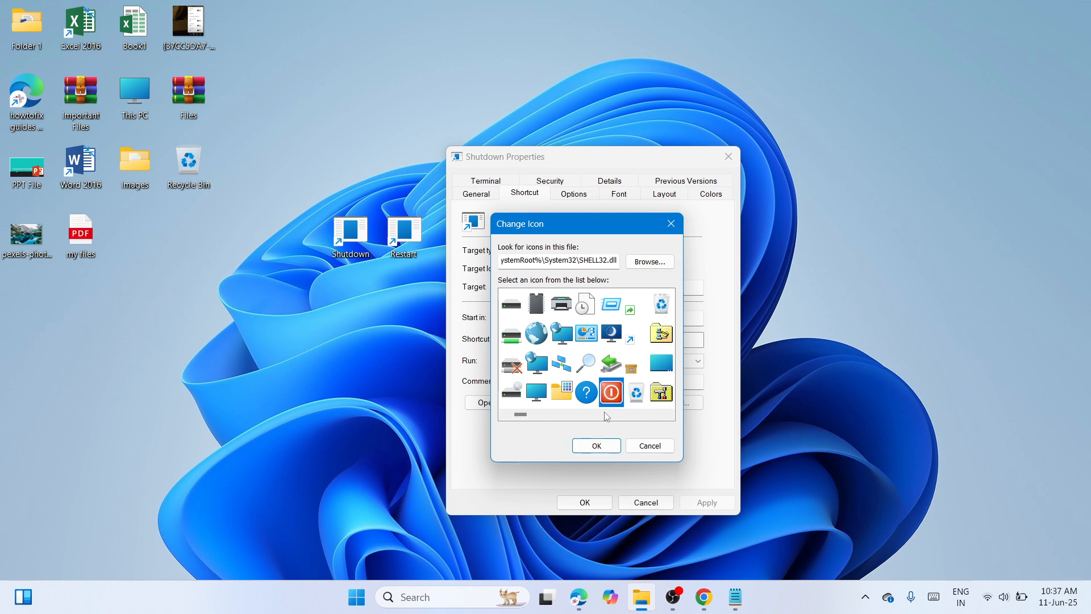
pyautogui.click(594, 445)
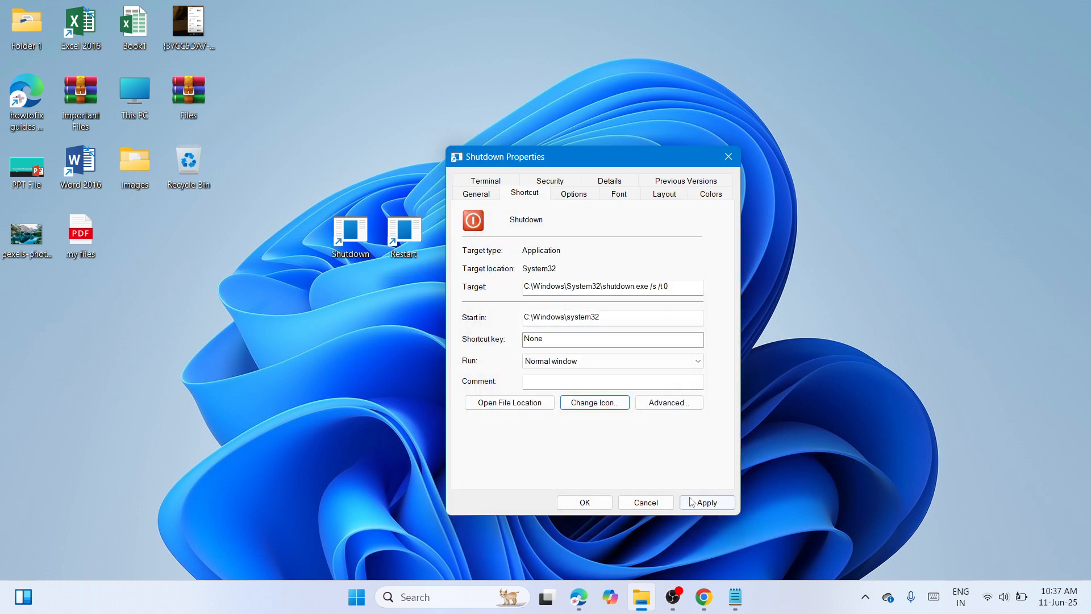
# Step: Apply the new icon to the Shutdown shortcut, close its properties, and move the shortcut farther from Restart on the desktop
pyautogui.click(707, 503)
pyautogui.click(582, 504)
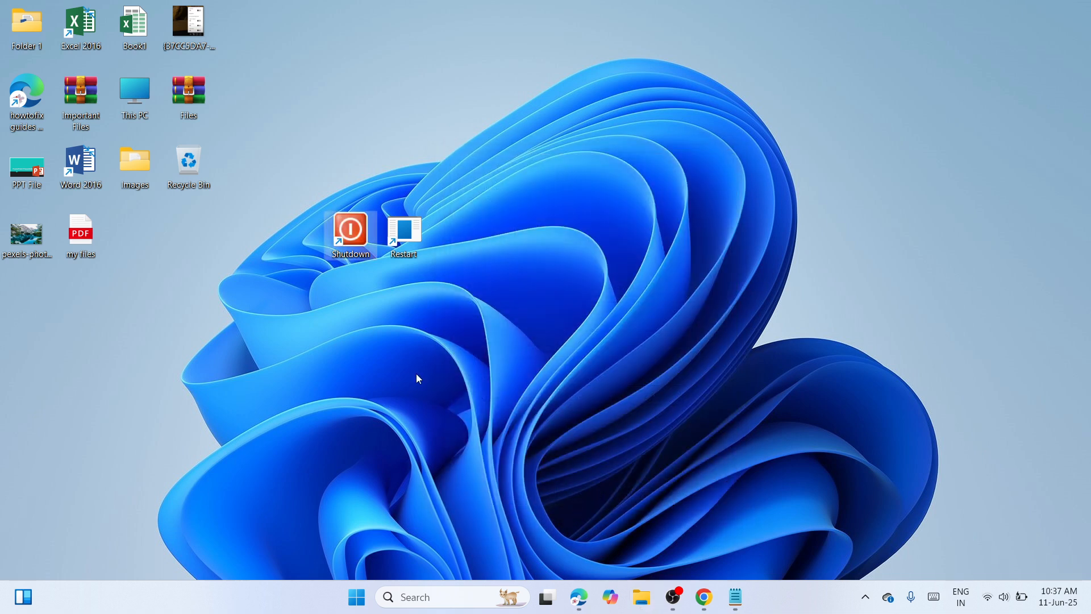
pyautogui.moveTo(353, 231); pyautogui.dragTo(221, 224)
pyautogui.moveTo(305, 244); pyautogui.dragTo(308, 244)
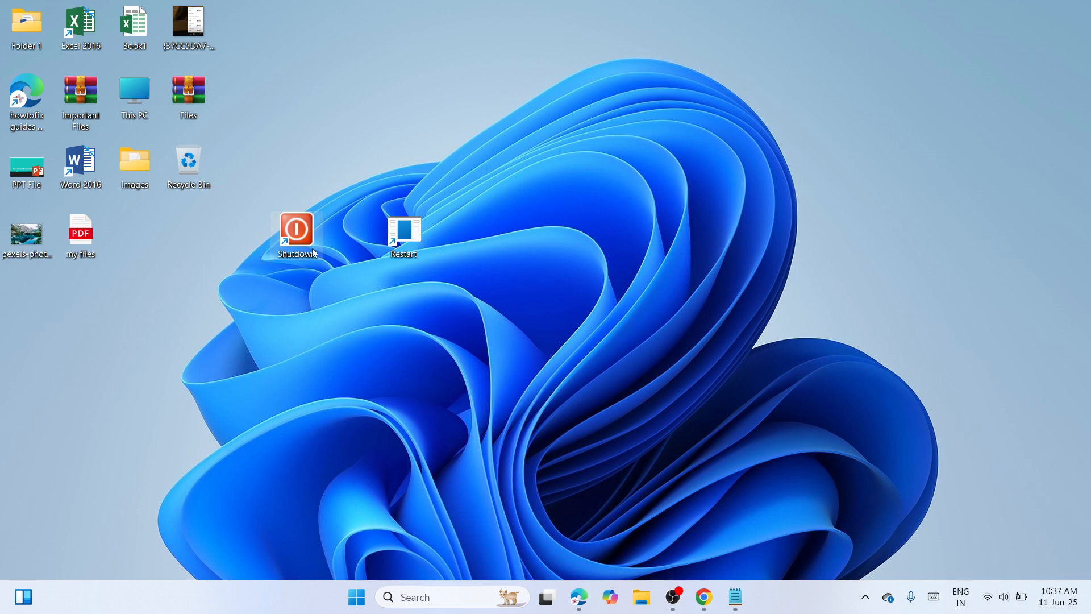
# Step: Open the icon selection from the Restart shortcut's properties, dismissing the notice about missing icons
pyautogui.click(411, 231)
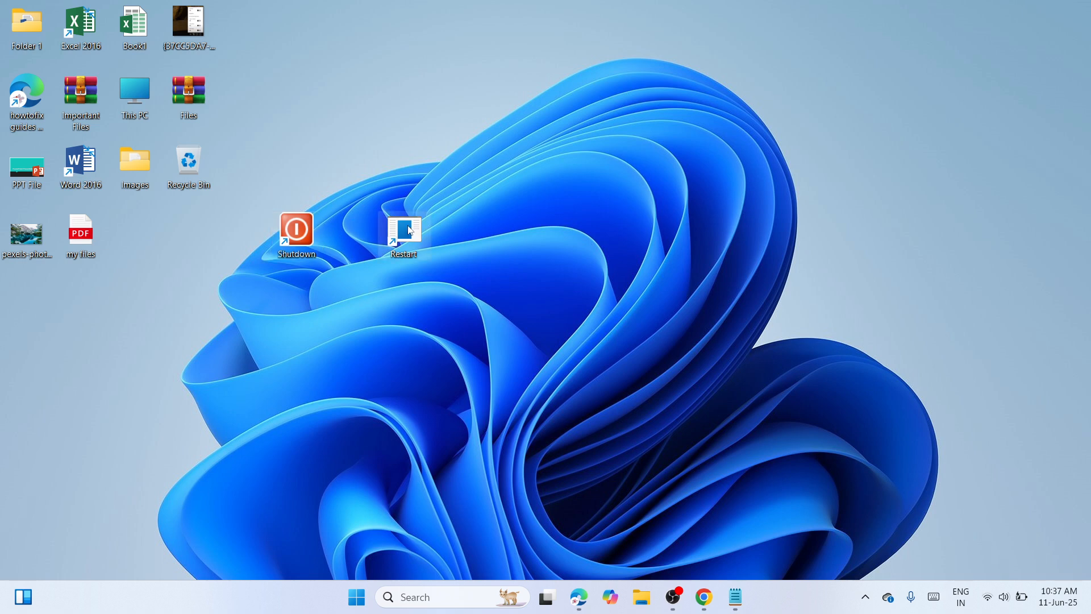
pyautogui.rightClick(410, 230)
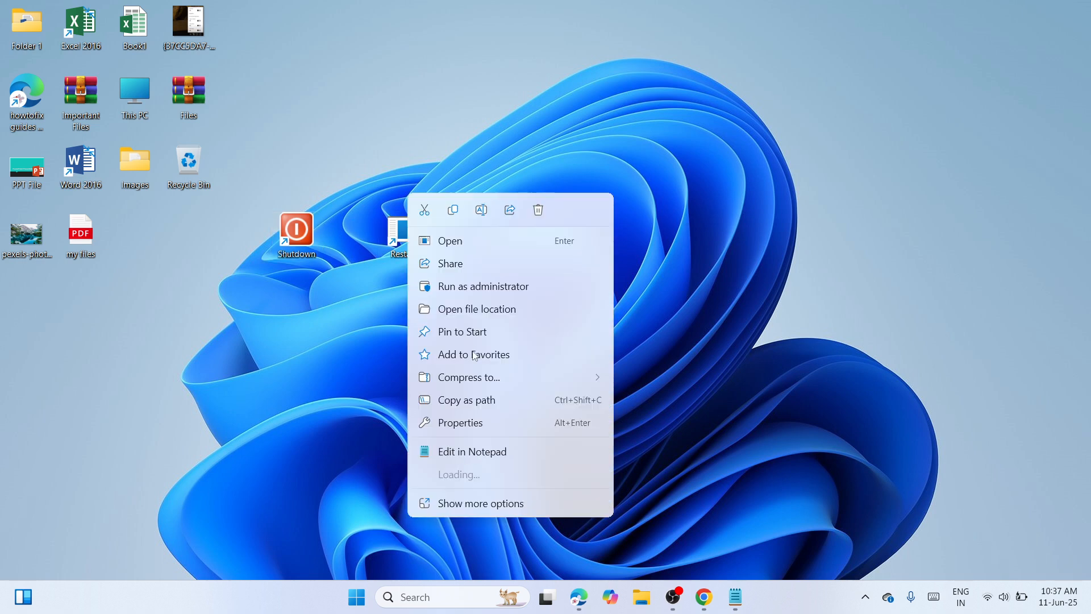
pyautogui.click(474, 427)
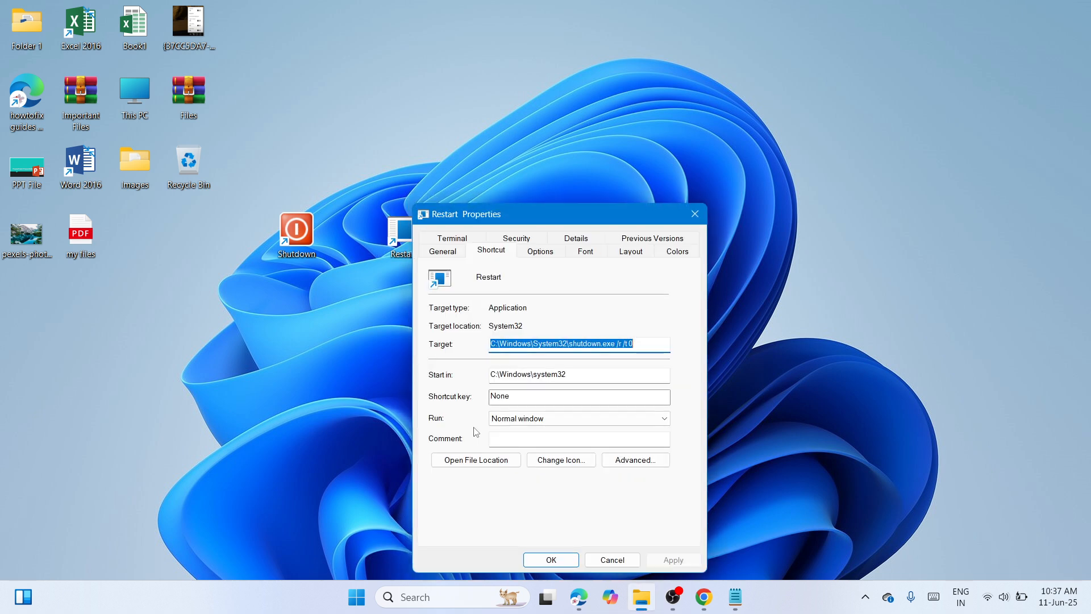
pyautogui.click(567, 462)
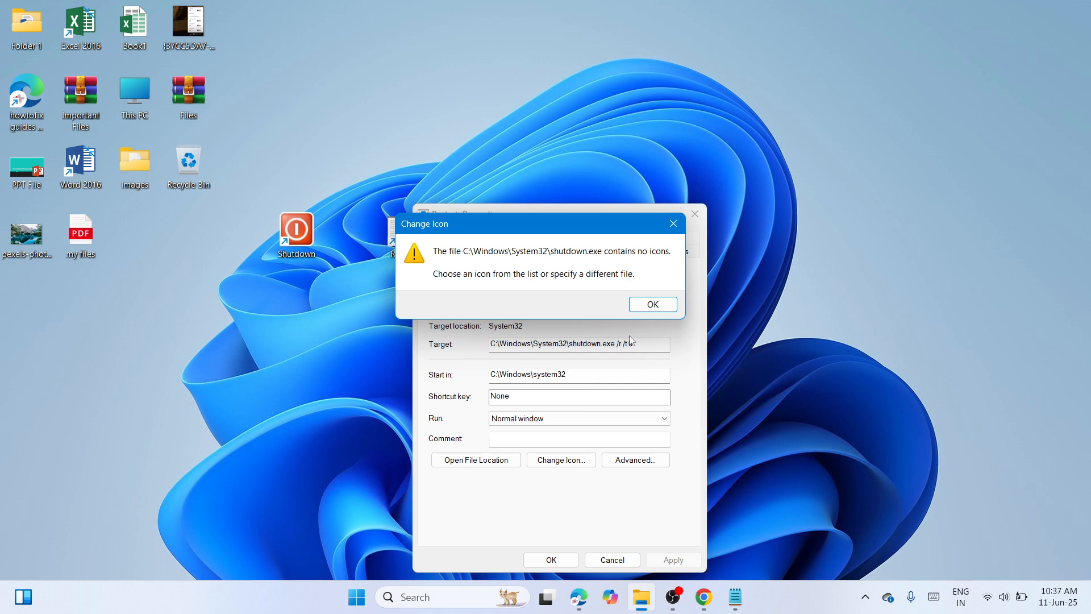
pyautogui.click(653, 303)
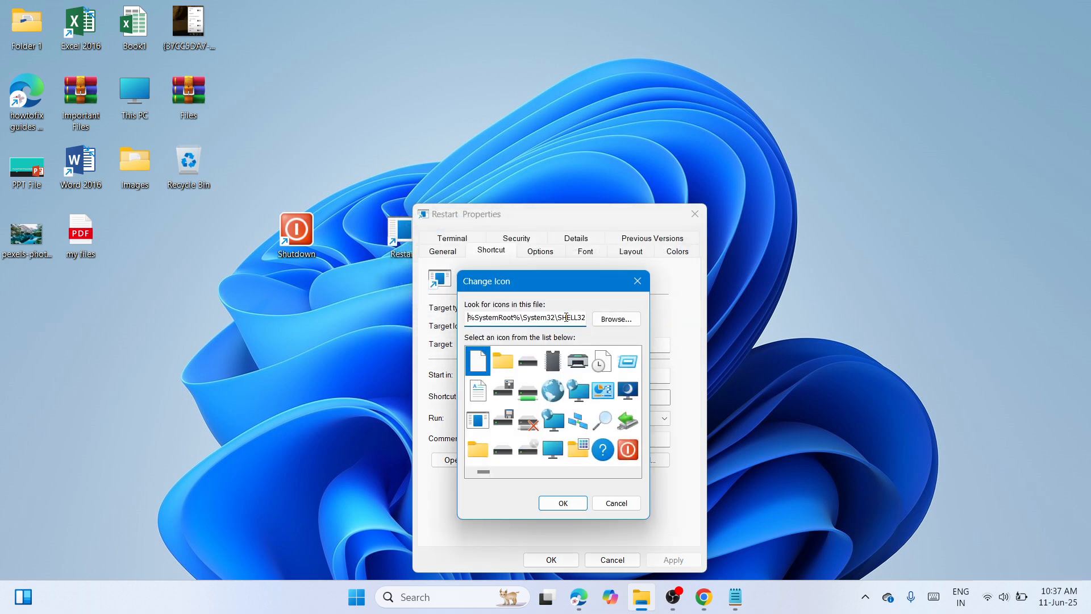
# Step: Replace the icon source file for the Restart shortcut with the copied path %SystemRoot%\System32\SHELL32.dll
pyautogui.doubleClick(567, 317)
pyautogui.hotkey('ctrl', 'c')
pyautogui.press('BackSpace')
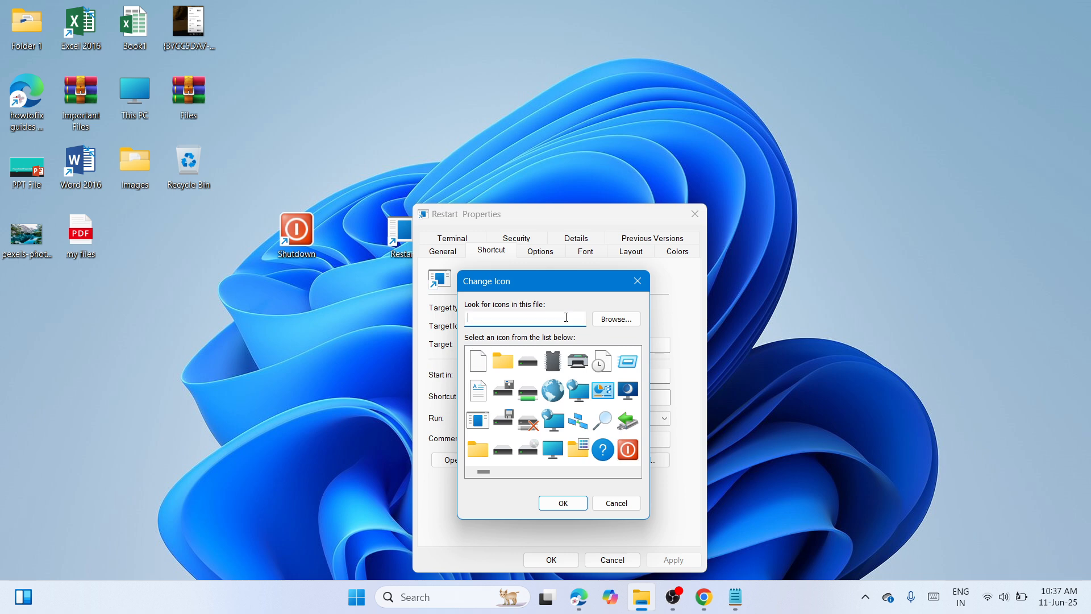
pyautogui.rightClick(534, 313)
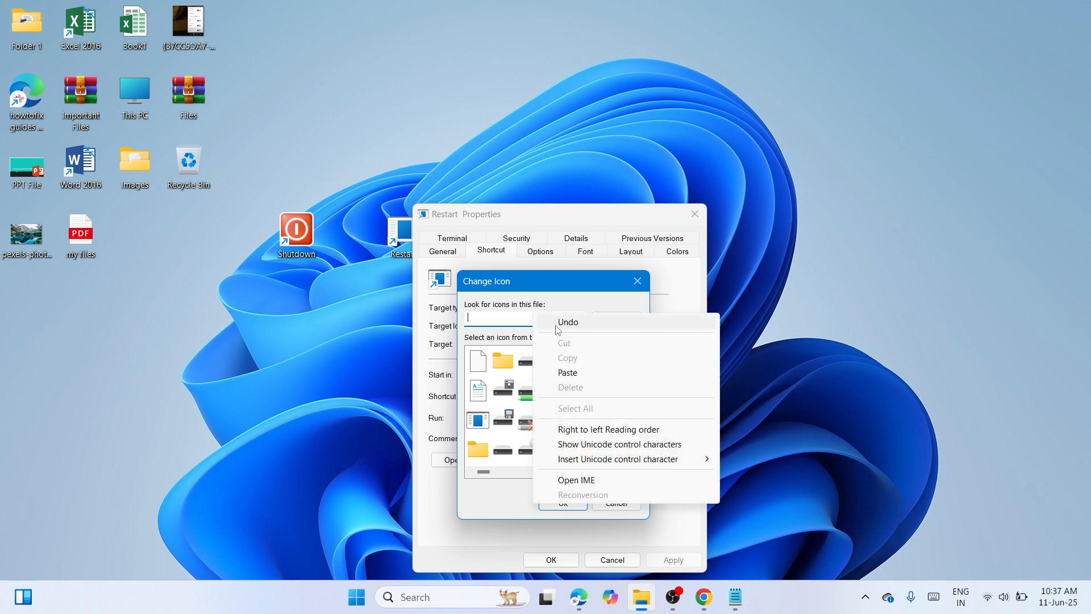
pyautogui.click(574, 371)
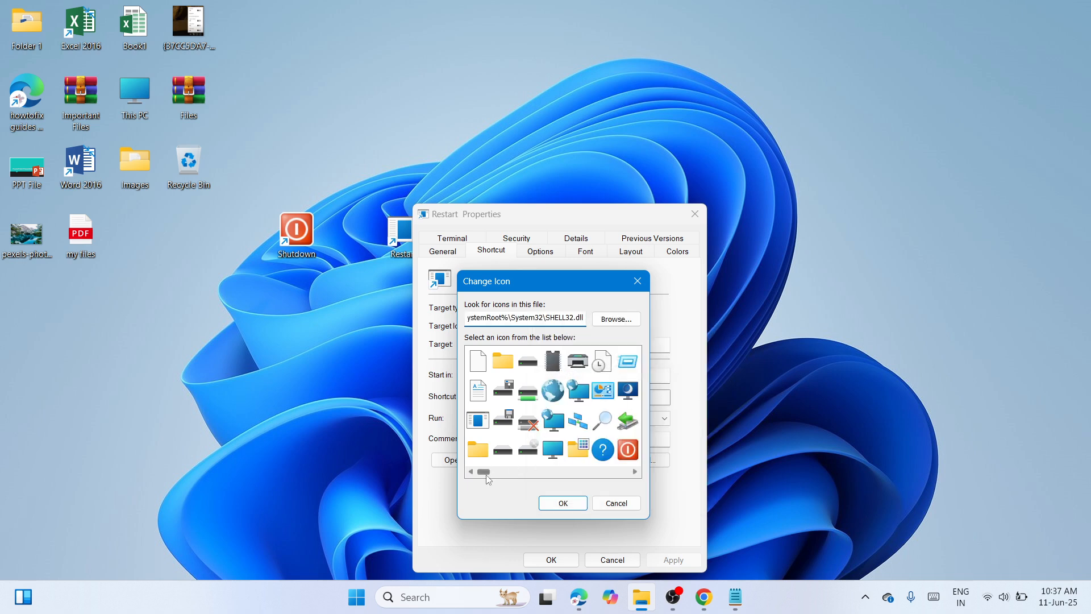
# Step: Choose the blue circular-arrows symbol as the Restart shortcut's icon, apply it, and close the properties
pyautogui.moveTo(484, 471); pyautogui.dragTo(575, 492)
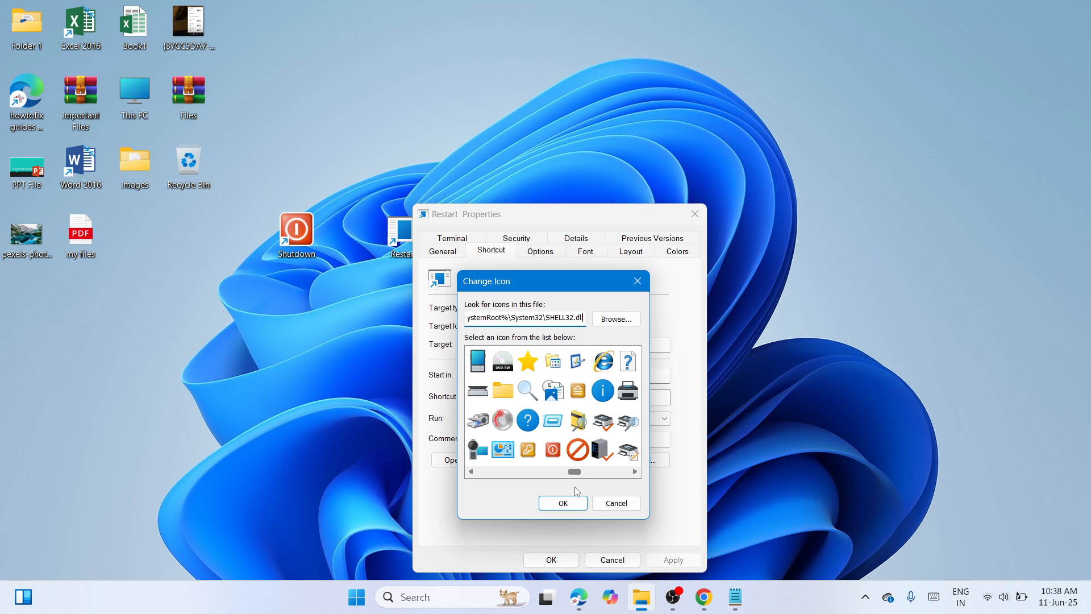
pyautogui.scroll(-1, 577, 491)
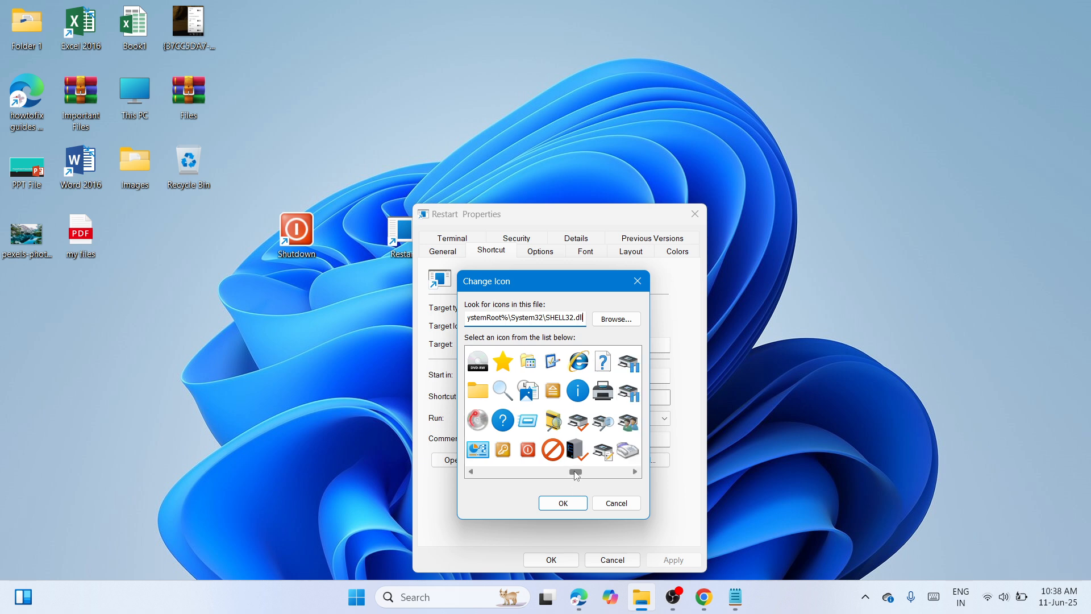
pyautogui.moveTo(577, 475); pyautogui.dragTo(586, 475)
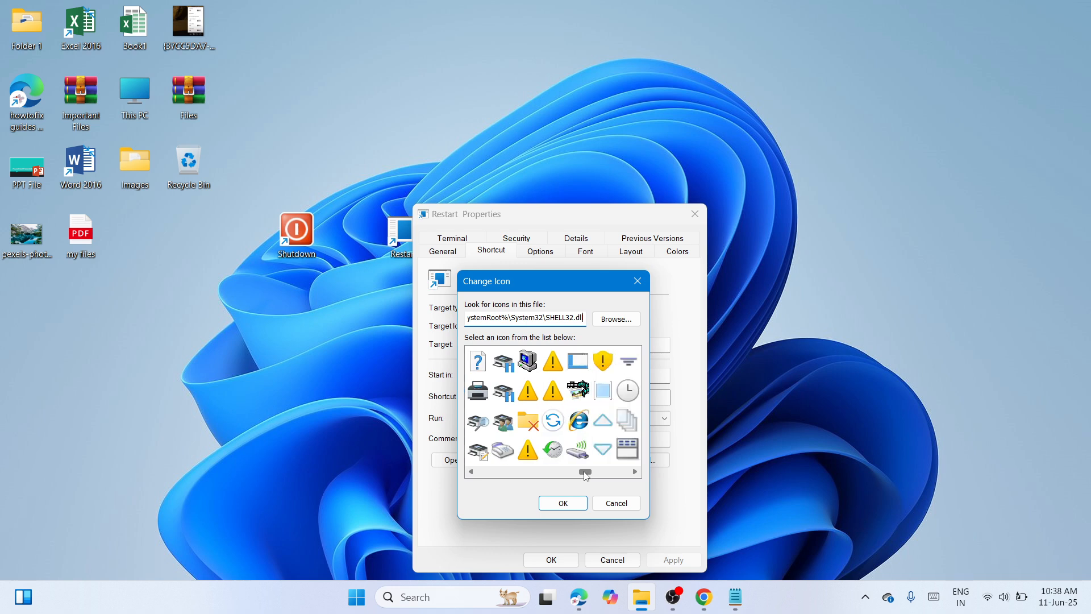
pyautogui.click(552, 418)
pyautogui.click(561, 503)
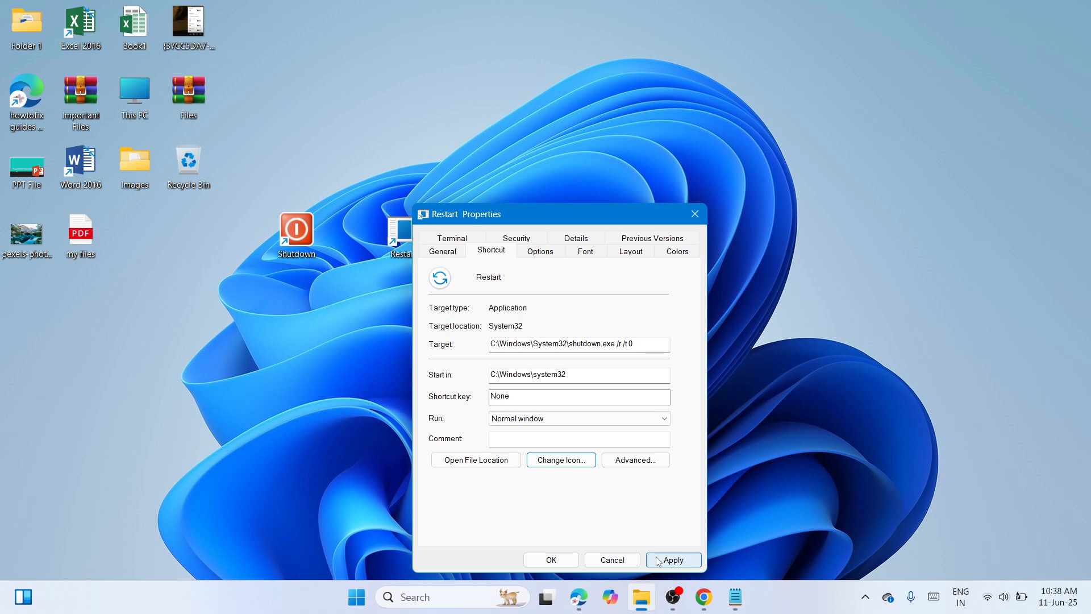
pyautogui.click(658, 561)
pyautogui.click(527, 562)
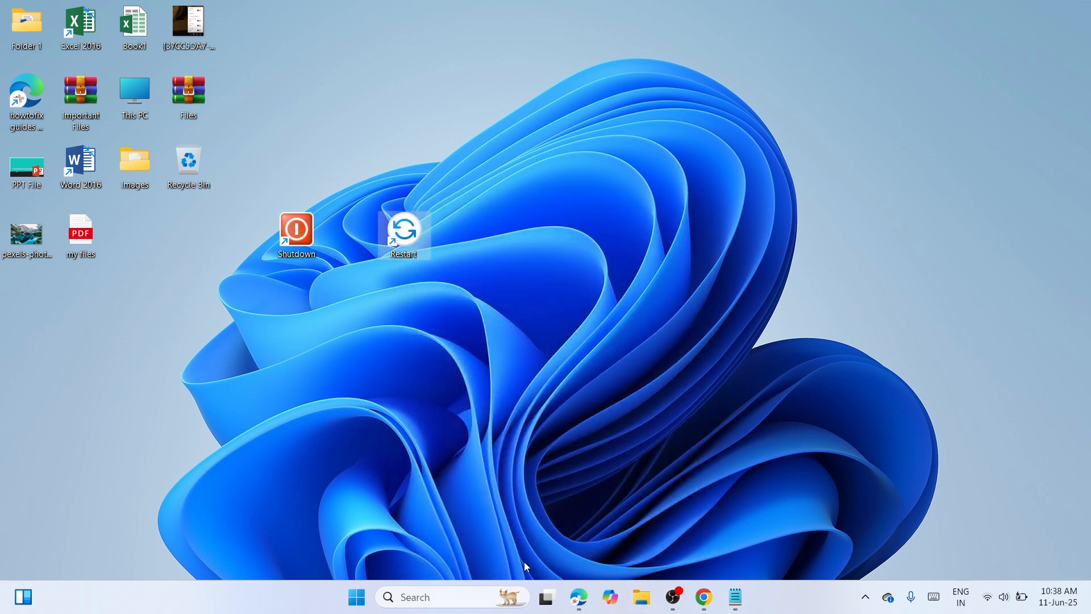
# Step: Pin the Shutdown shortcut to the taskbar and place it between Edge and Copilot
pyautogui.rightClick(306, 231)
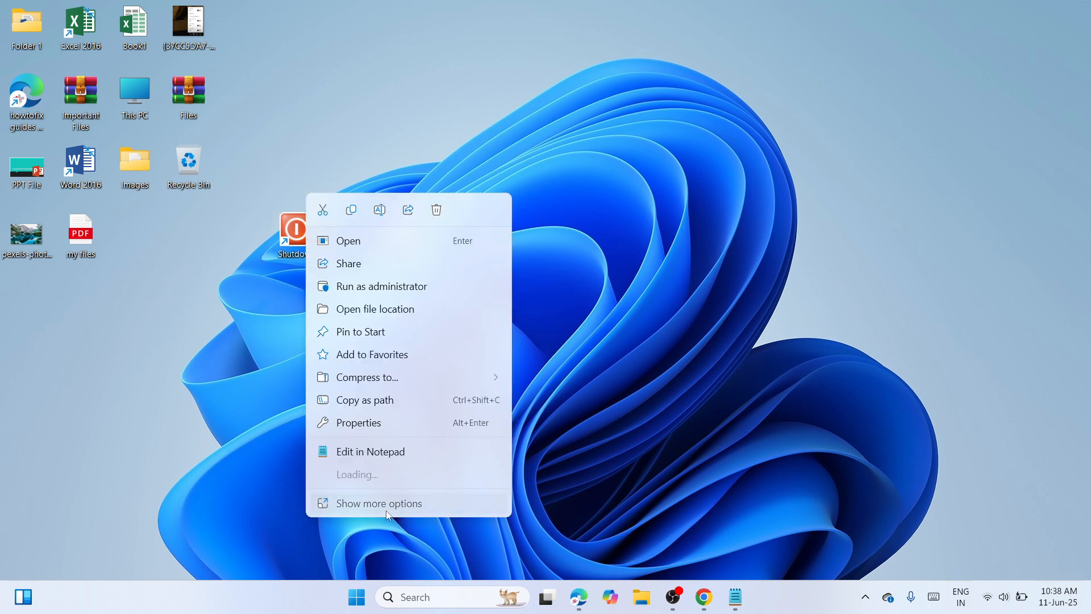
pyautogui.click(387, 509)
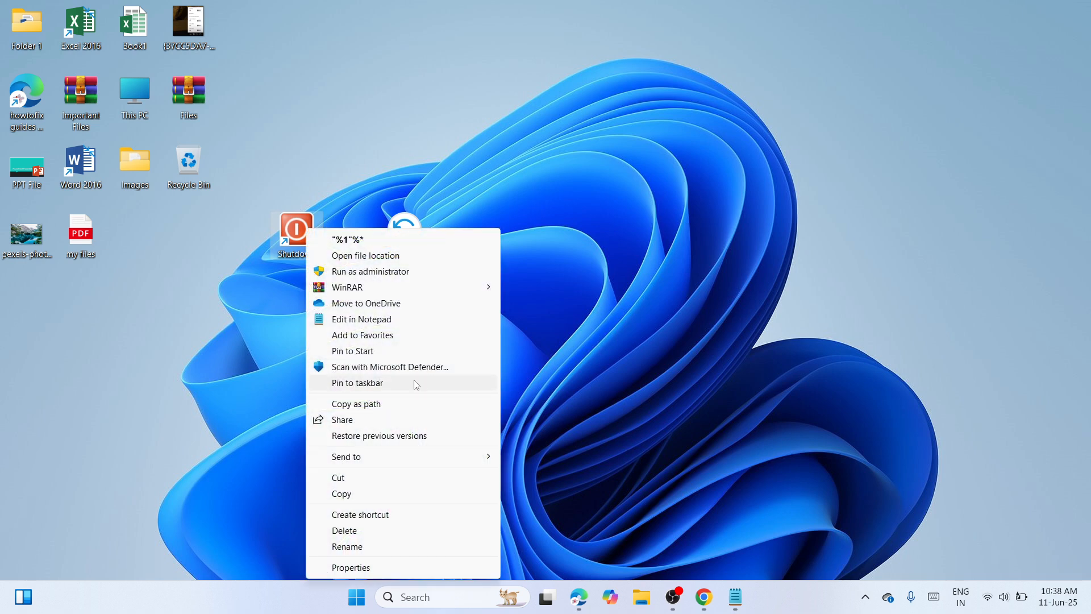
pyautogui.click(416, 384)
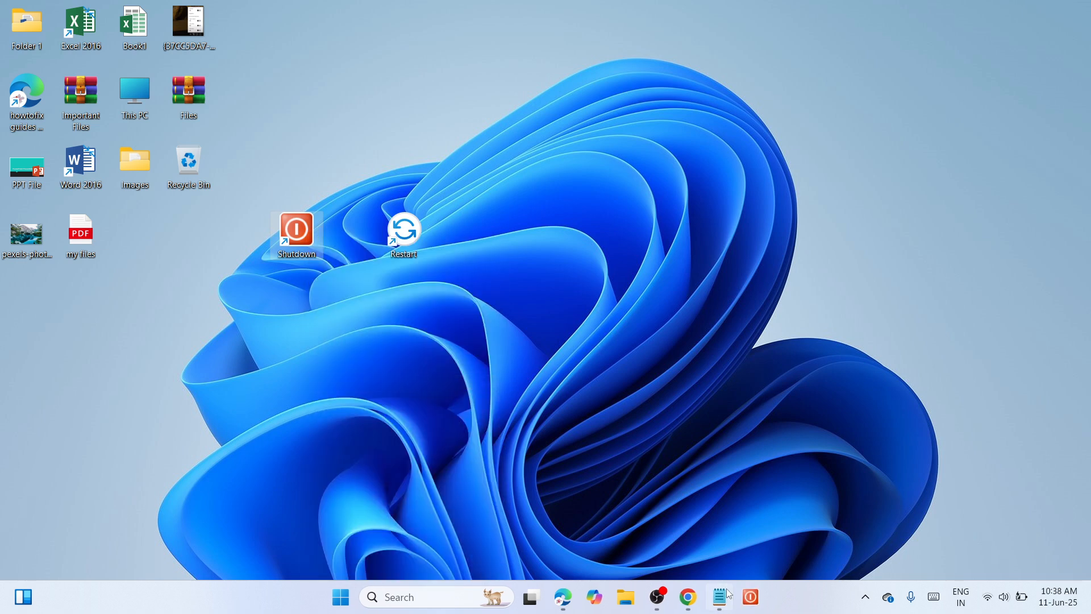
pyautogui.moveTo(751, 597); pyautogui.dragTo(587, 605)
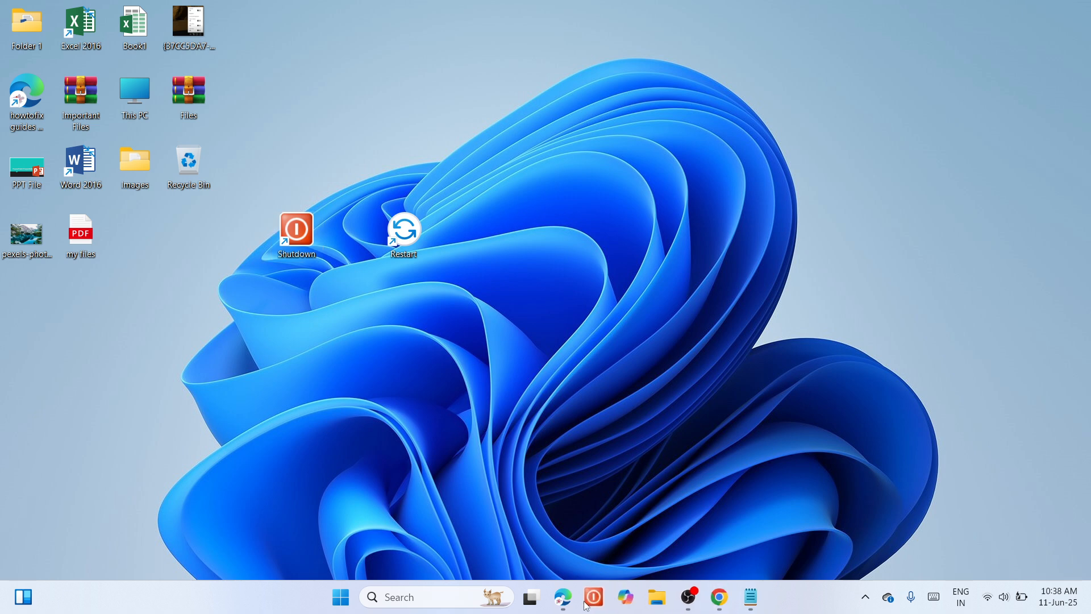
# Step: Pin the Restart shortcut to the taskbar and place it directly after the Shutdown shortcut
pyautogui.rightClick(407, 233)
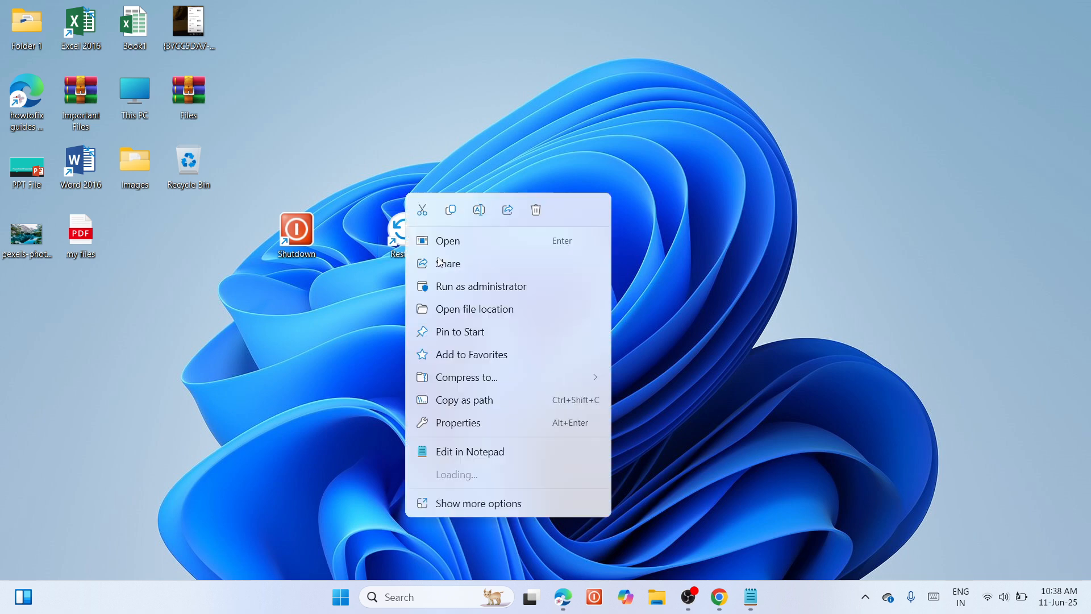
pyautogui.click(481, 504)
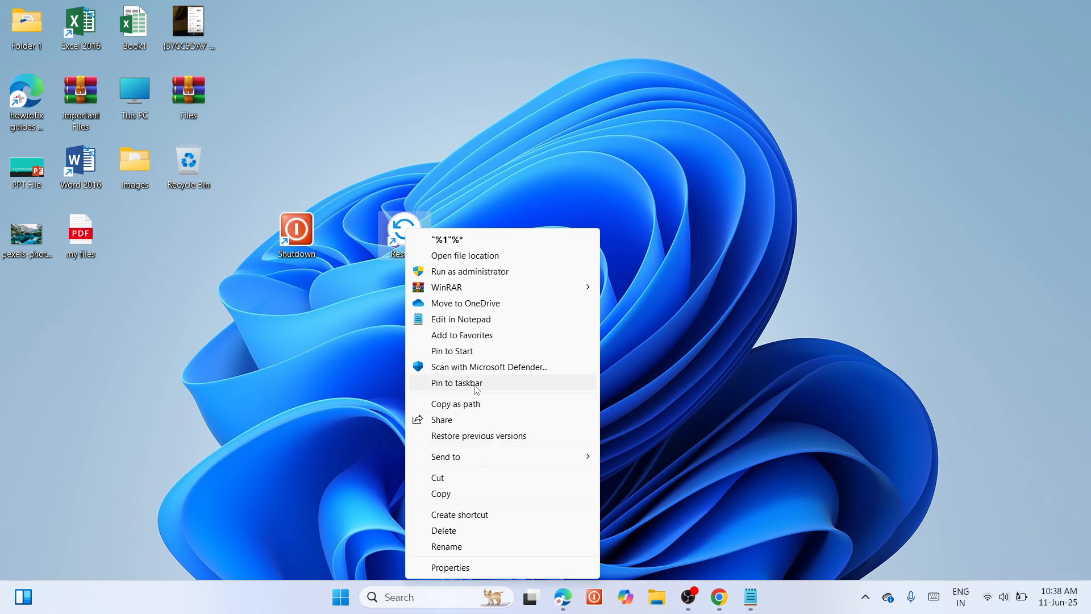
pyautogui.click(476, 385)
pyautogui.click(668, 449)
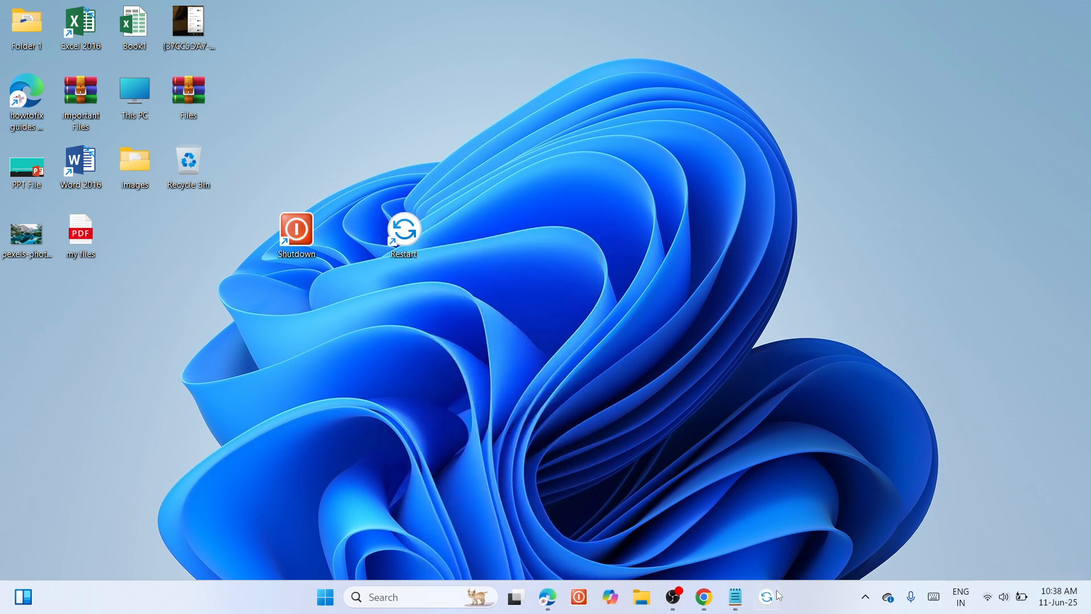
pyautogui.moveTo(775, 601); pyautogui.dragTo(611, 597)
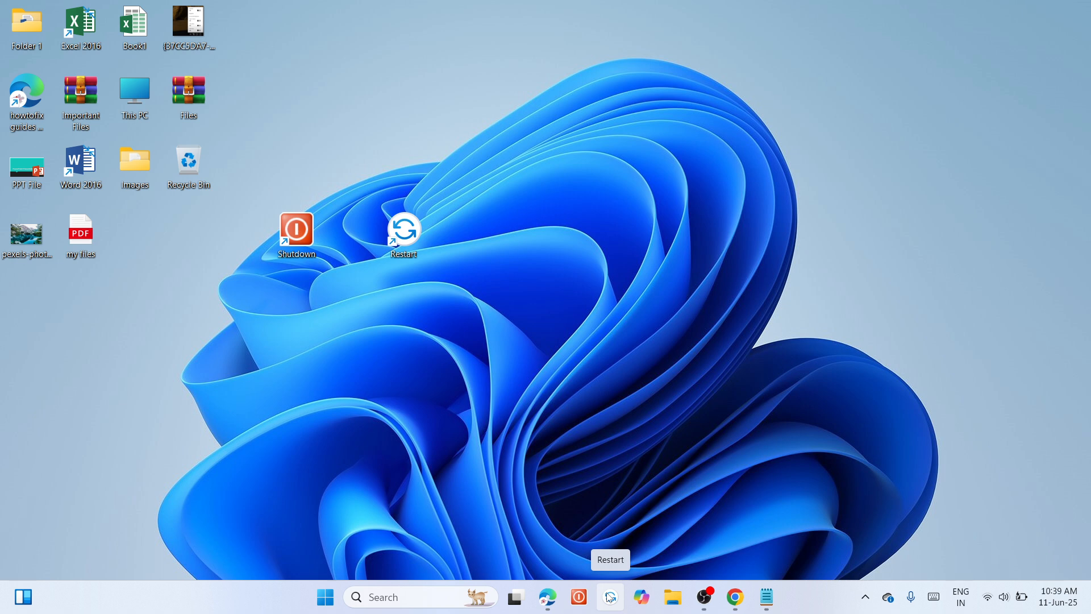
pyautogui.click(710, 603)
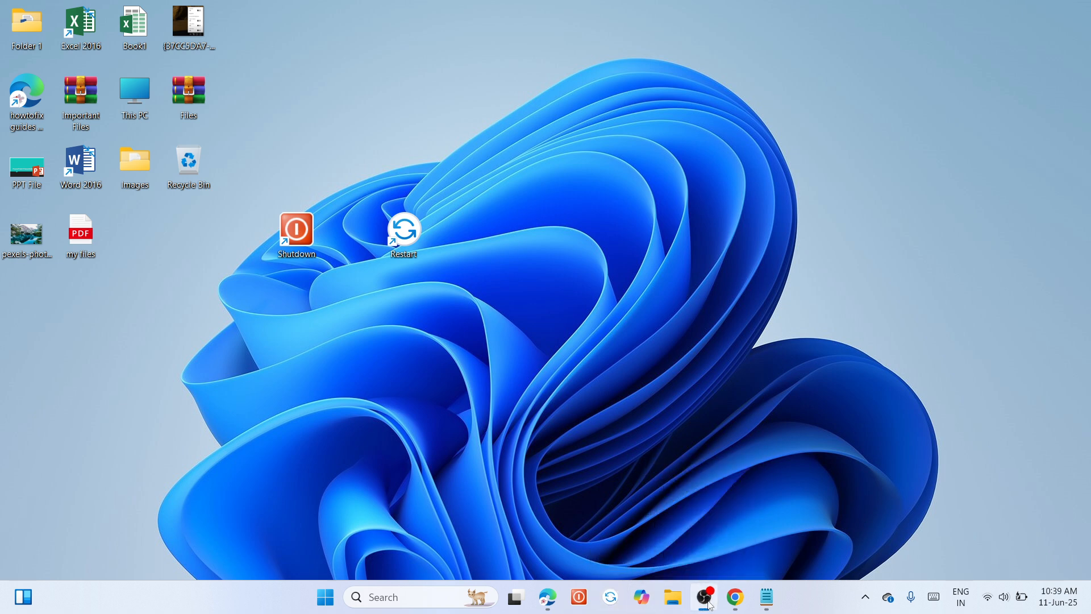